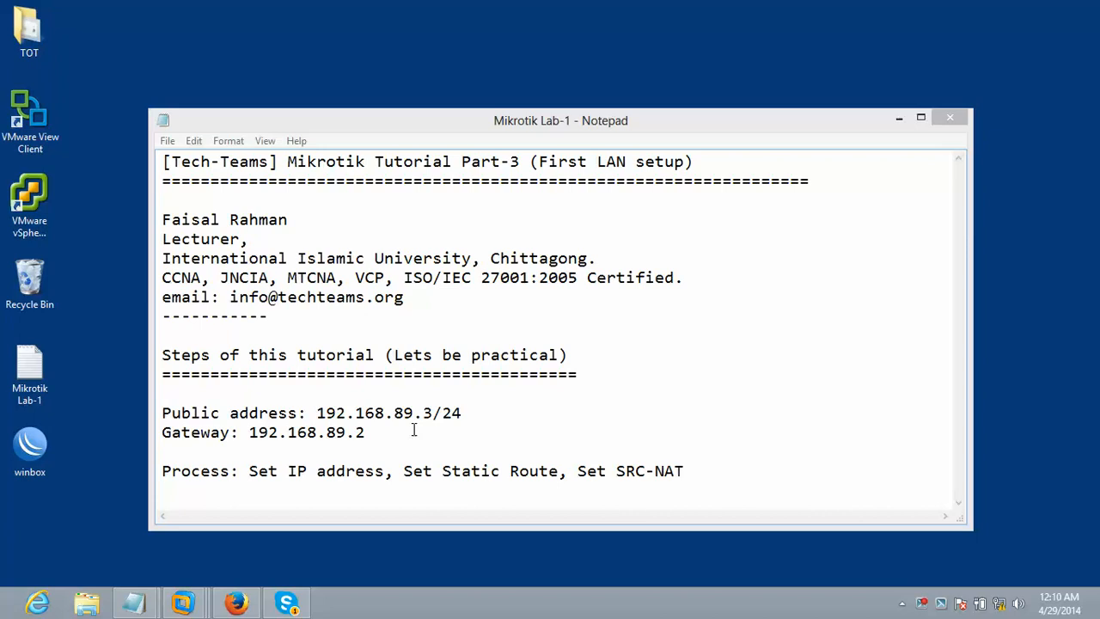
# - Highlight the public address 192.168.89.3/24 in the Notepad lab notes
pyautogui.moveTo(386, 355); pyautogui.dragTo(571, 353)
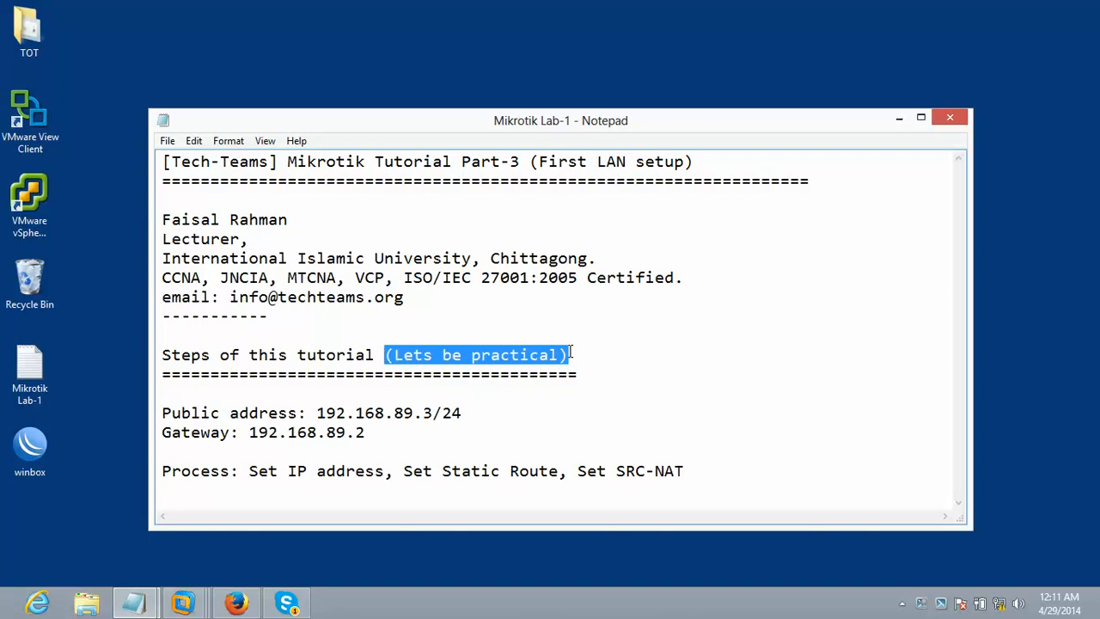
pyautogui.moveTo(464, 414); pyautogui.dragTo(318, 413)
pyautogui.click(318, 413)
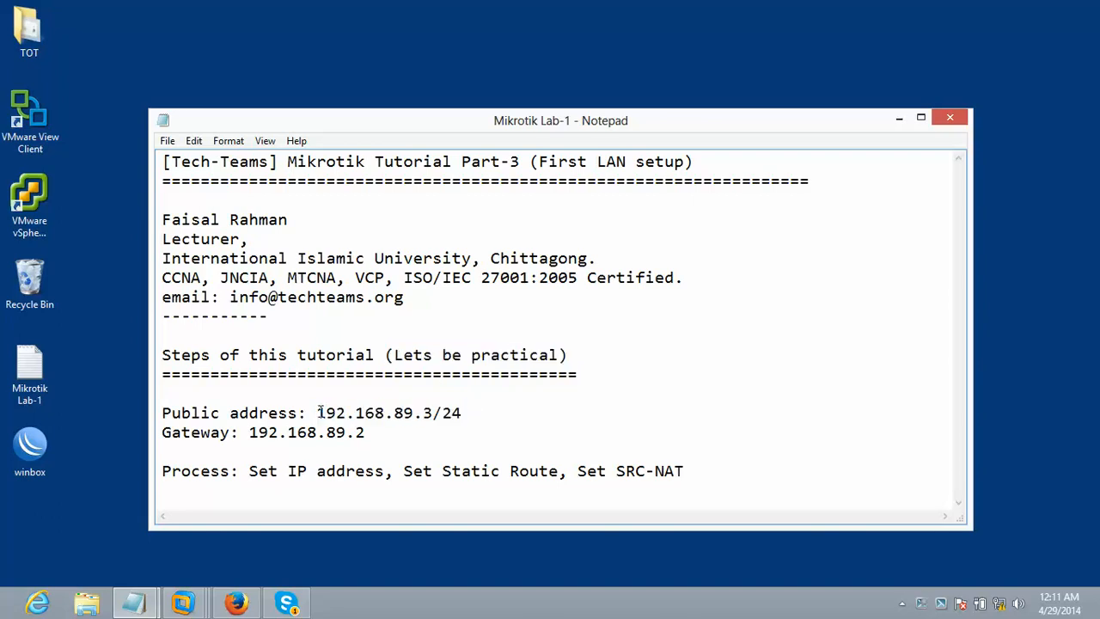
pyautogui.hotkey('shift', 'Home')
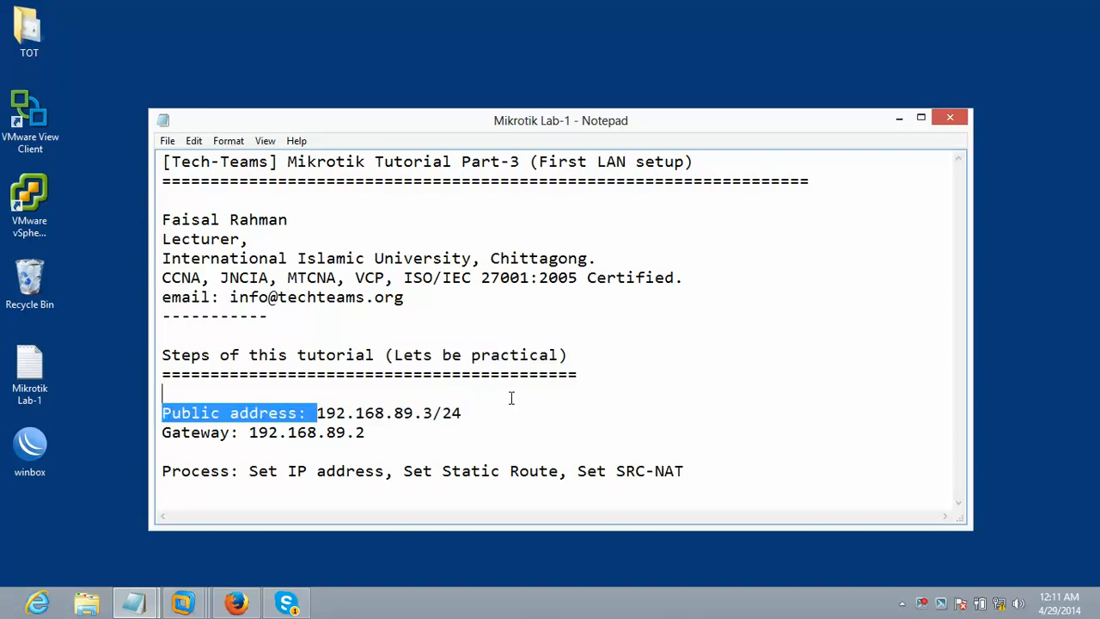
pyautogui.hotkey('shift', 'End')
pyautogui.click(464, 413)
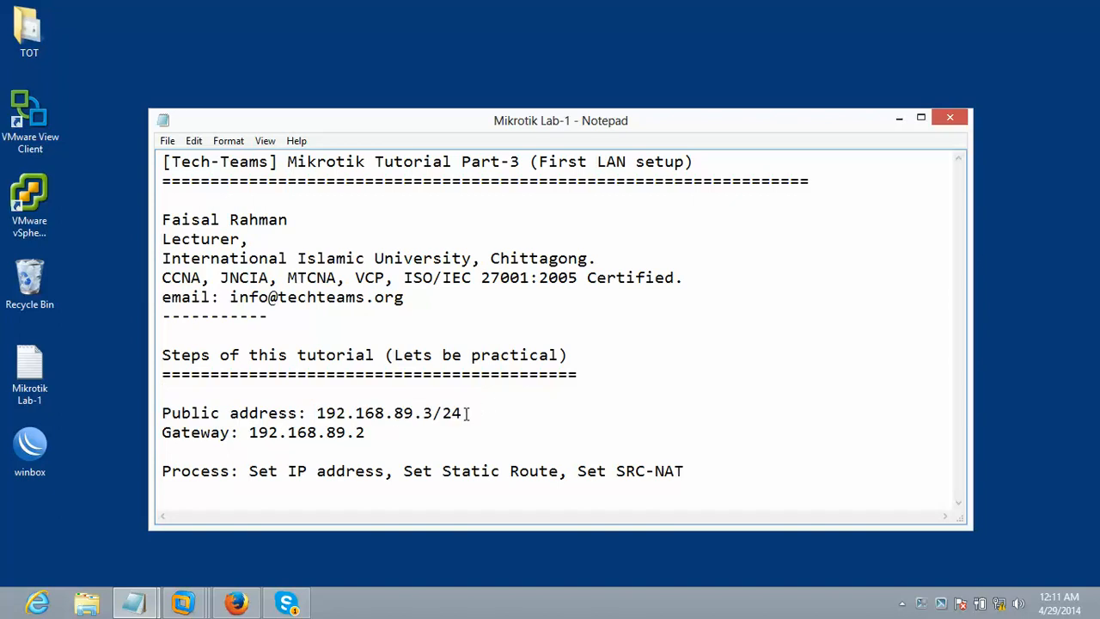
pyautogui.moveTo(465, 413); pyautogui.dragTo(317, 414)
pyautogui.click(318, 414)
pyautogui.moveTo(318, 414); pyautogui.dragTo(433, 413)
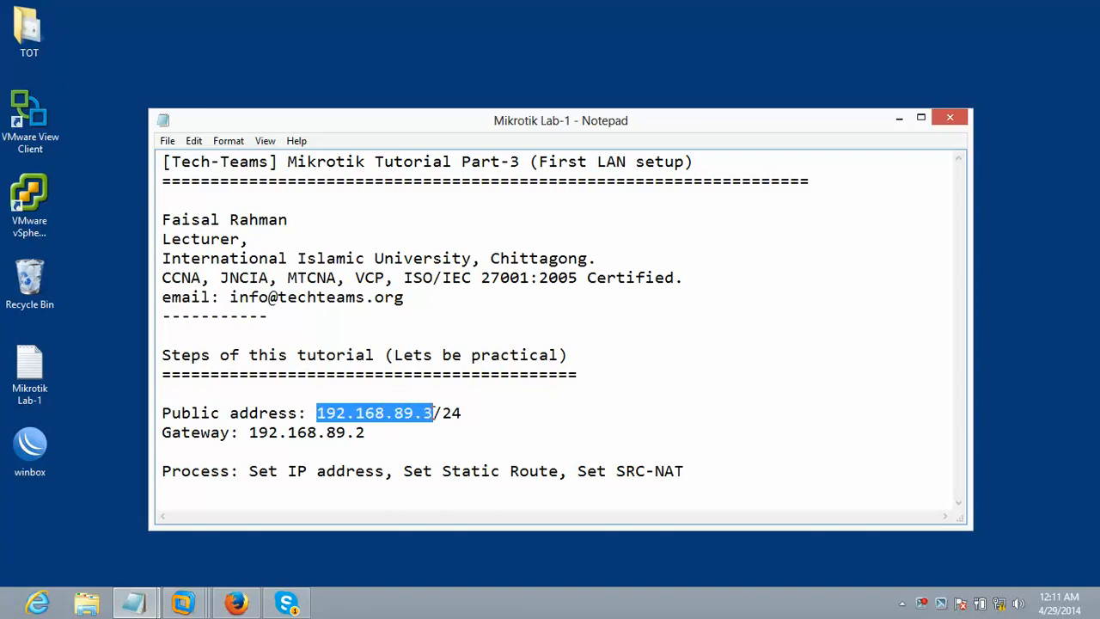
# - Highlight gateway 192.168.89.2 and insert an empty line after the Gateway line
pyautogui.moveTo(373, 432); pyautogui.dragTo(251, 432)
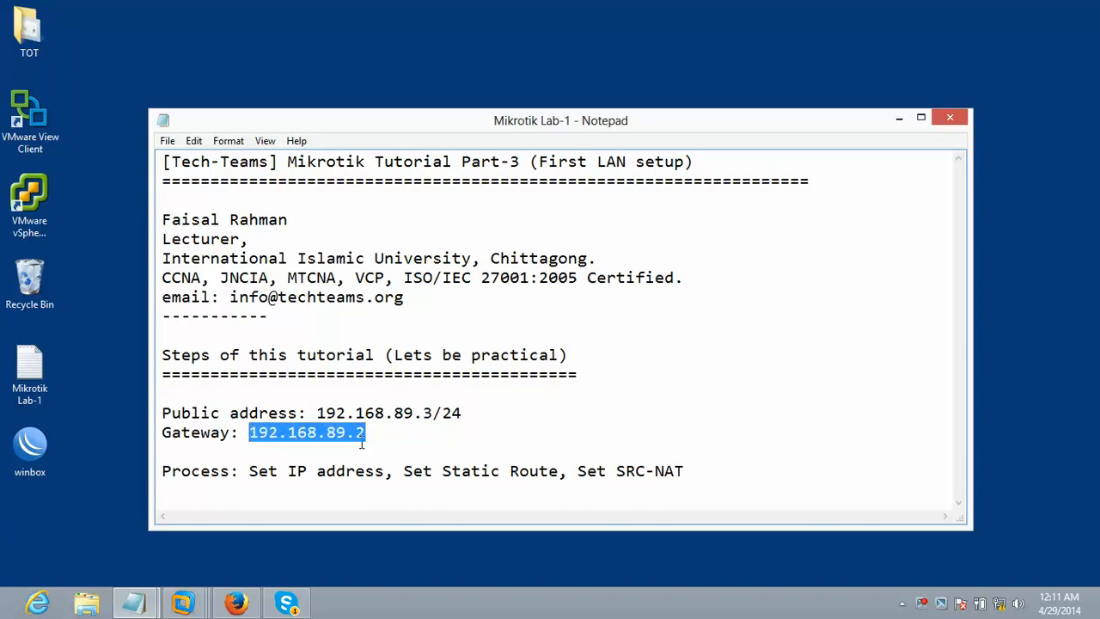
pyautogui.click(376, 437)
pyautogui.press('Return')
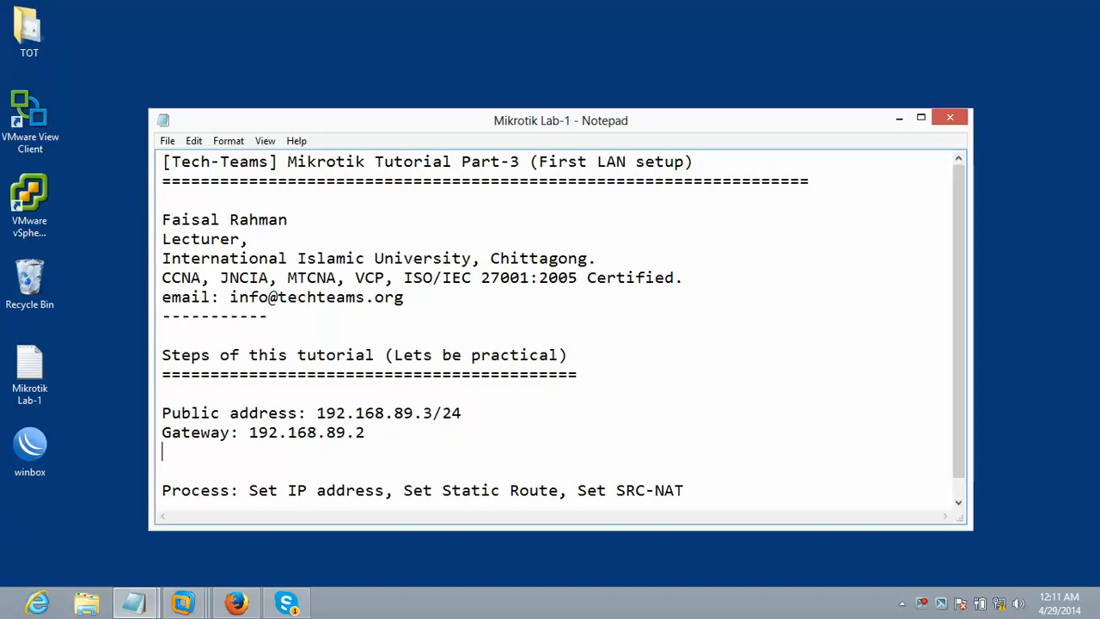
# - Type 'LAN: 10.10.10.0/24' on the new line, then highlight the subnet and public IP
pyautogui.write('LAN: 10.10.10.0/24')
pyautogui.moveTo(344, 450); pyautogui.dragTo(210, 451)
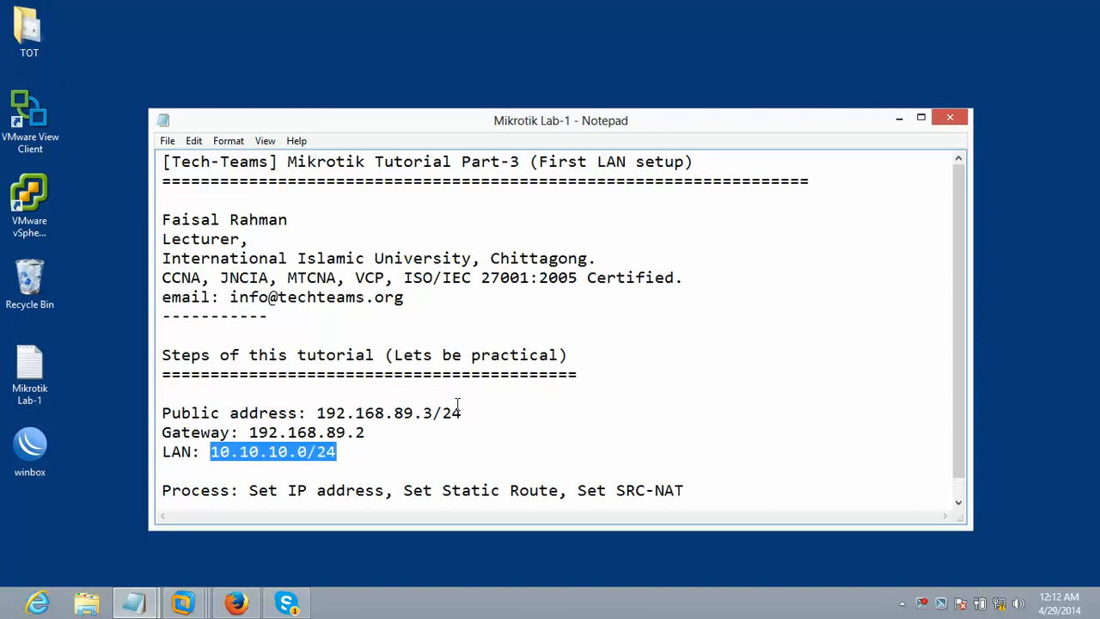
pyautogui.moveTo(433, 413); pyautogui.dragTo(318, 415)
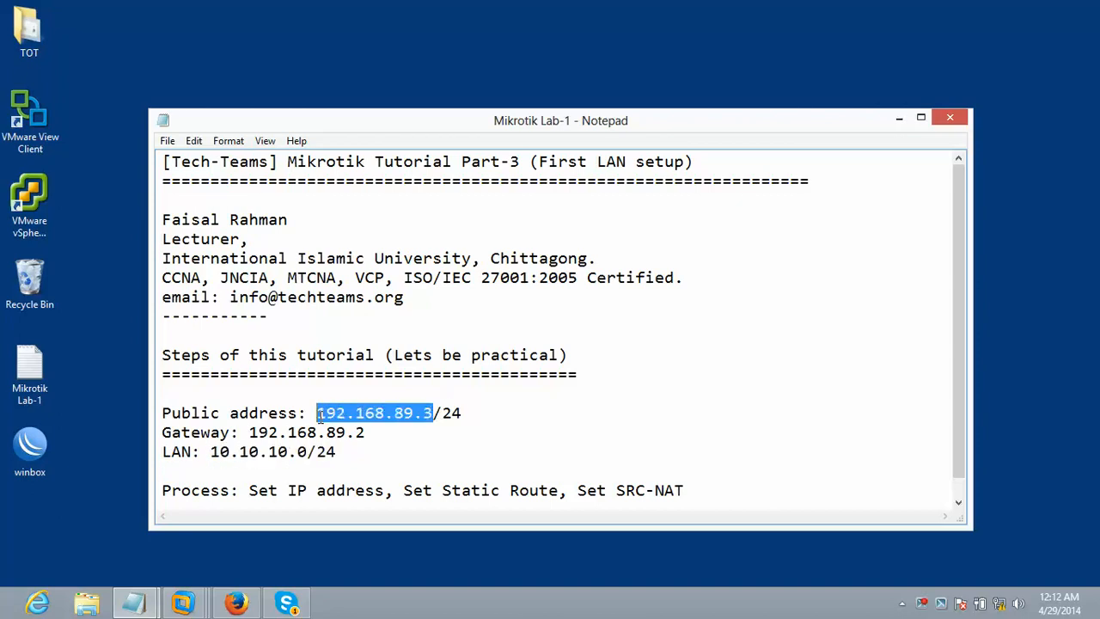
# - Highlight the Set IP address and Set SRC-NAT process steps in the notes
pyautogui.moveTo(249, 491); pyautogui.dragTo(562, 491)
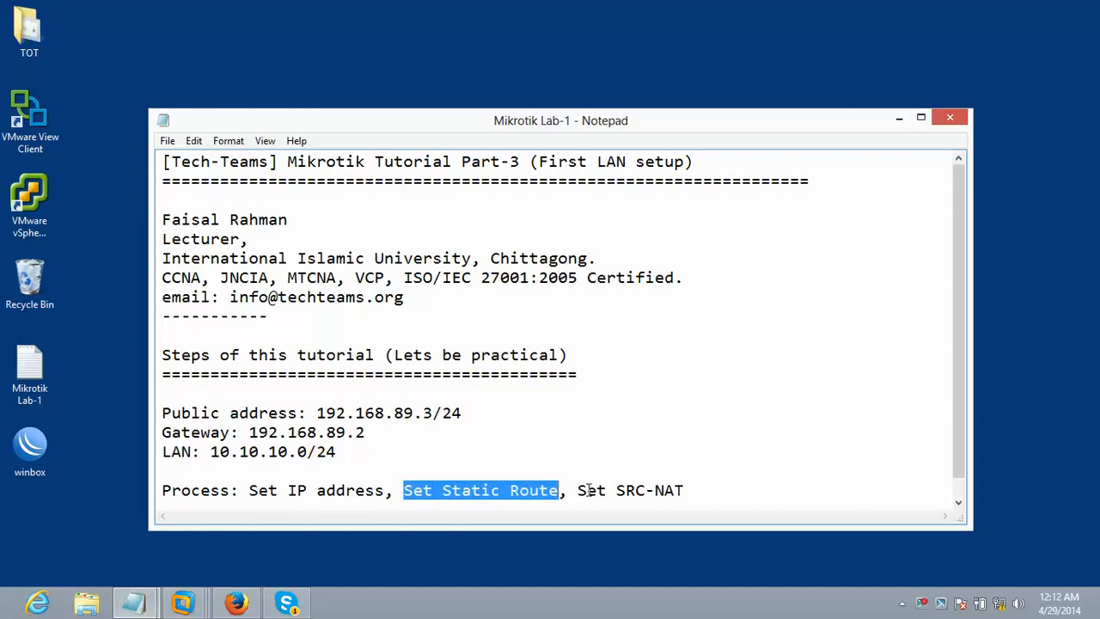
pyautogui.moveTo(573, 491); pyautogui.dragTo(702, 494)
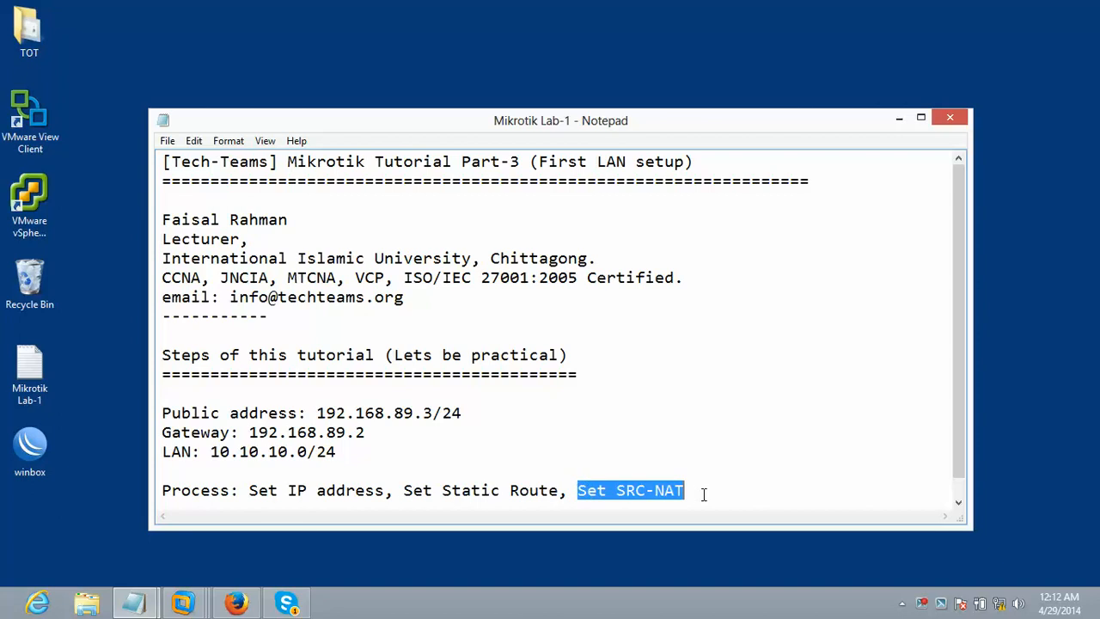
pyautogui.rightClick(923, 604)
pyautogui.click(894, 545)
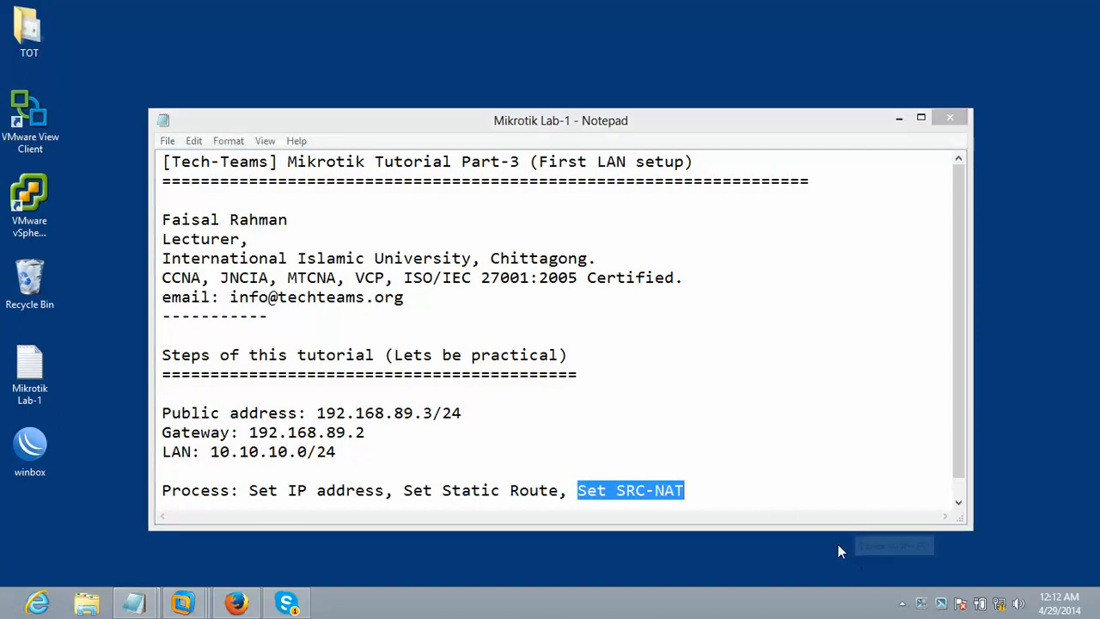
pyautogui.click(748, 501)
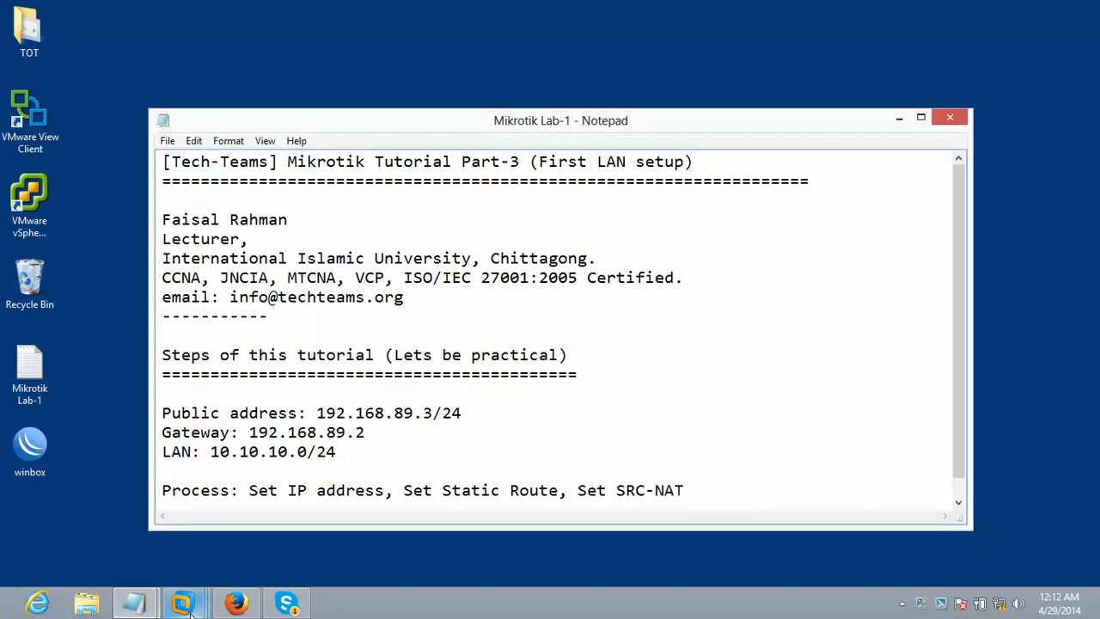
# - In the Windows XP VM, close Telnet, launch WinBox and connect to the TechLAB router
pyautogui.moveTo(190, 610)
pyautogui.click(456, 517)
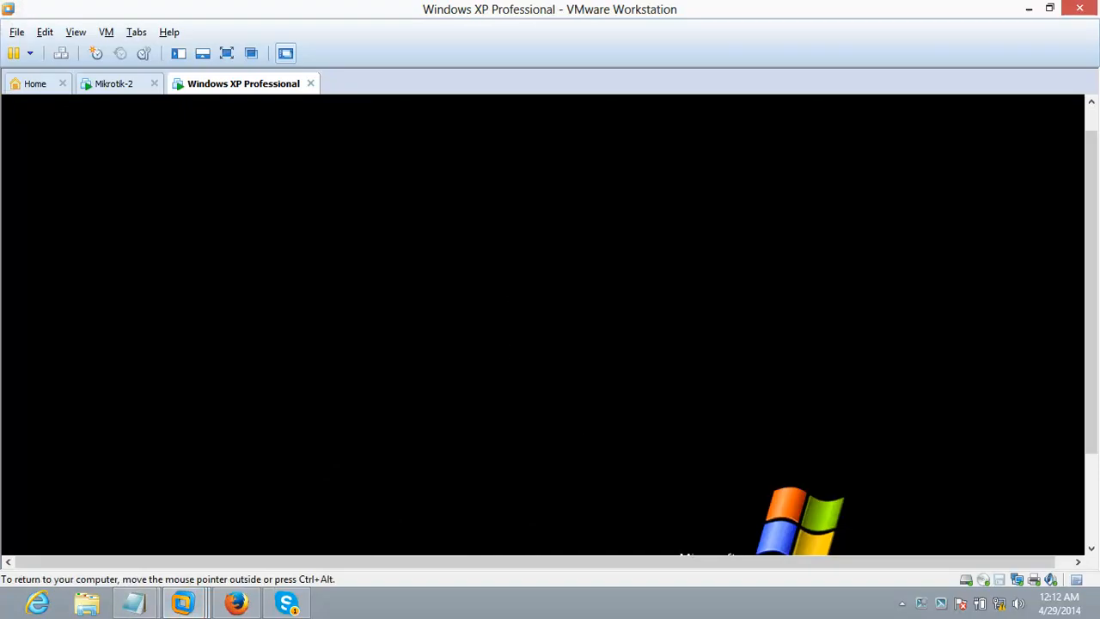
pyautogui.click(675, 143)
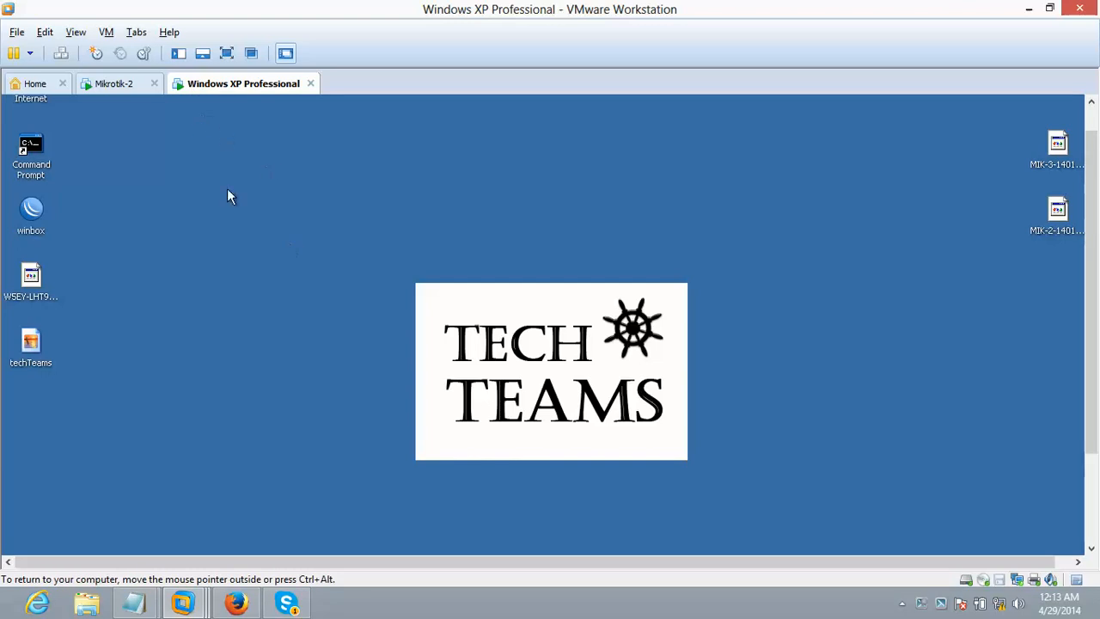
pyautogui.doubleClick(32, 209)
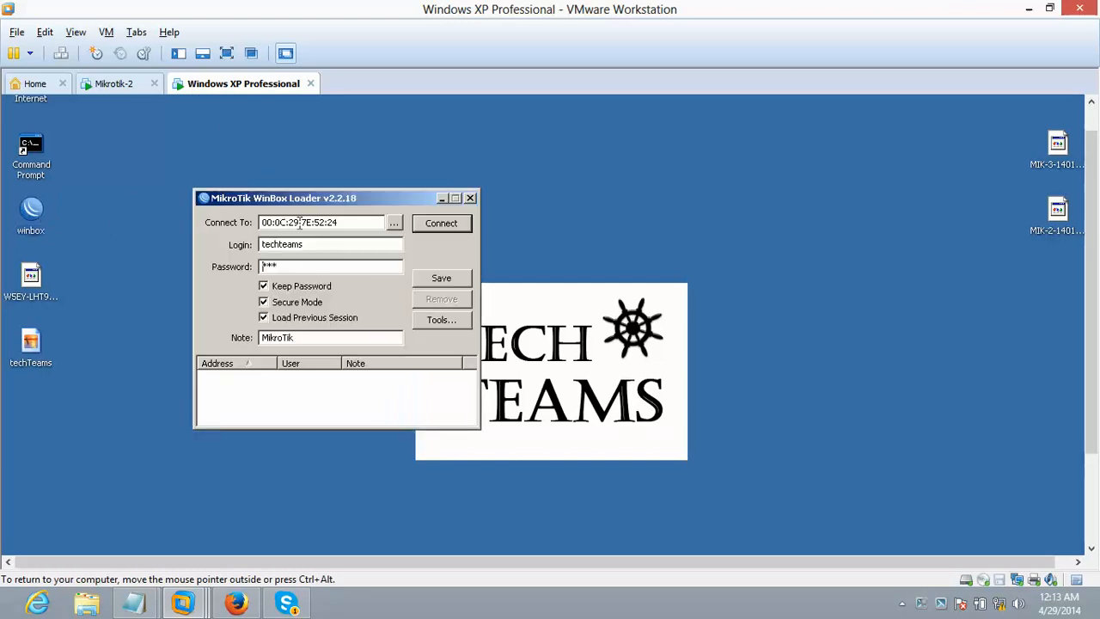
pyautogui.moveTo(371, 194); pyautogui.dragTo(396, 138)
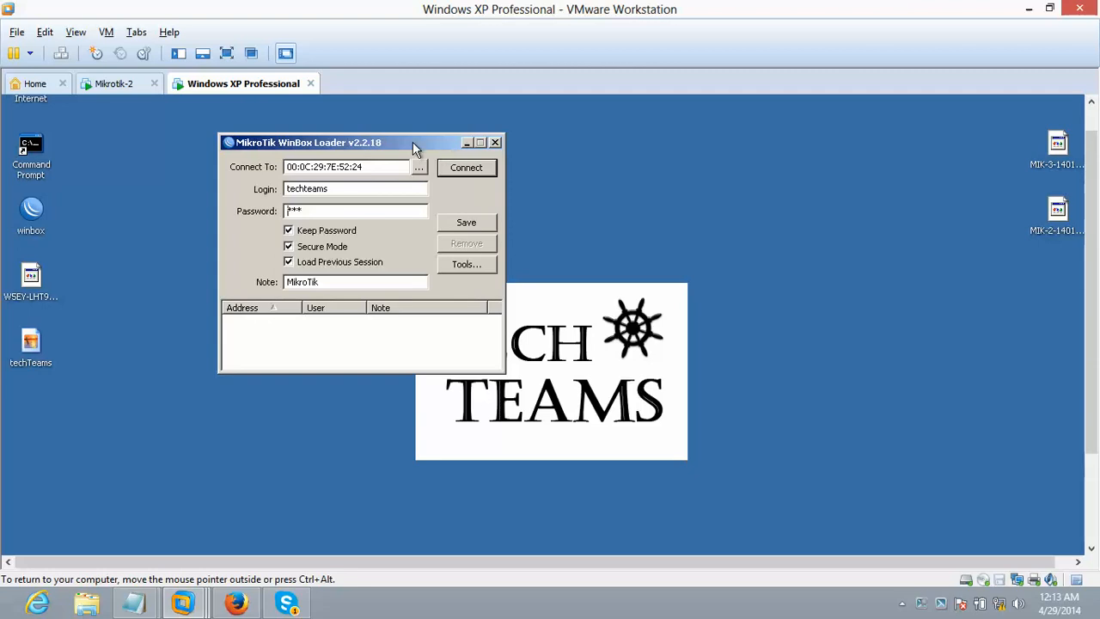
pyautogui.moveTo(412, 142); pyautogui.dragTo(340, 165)
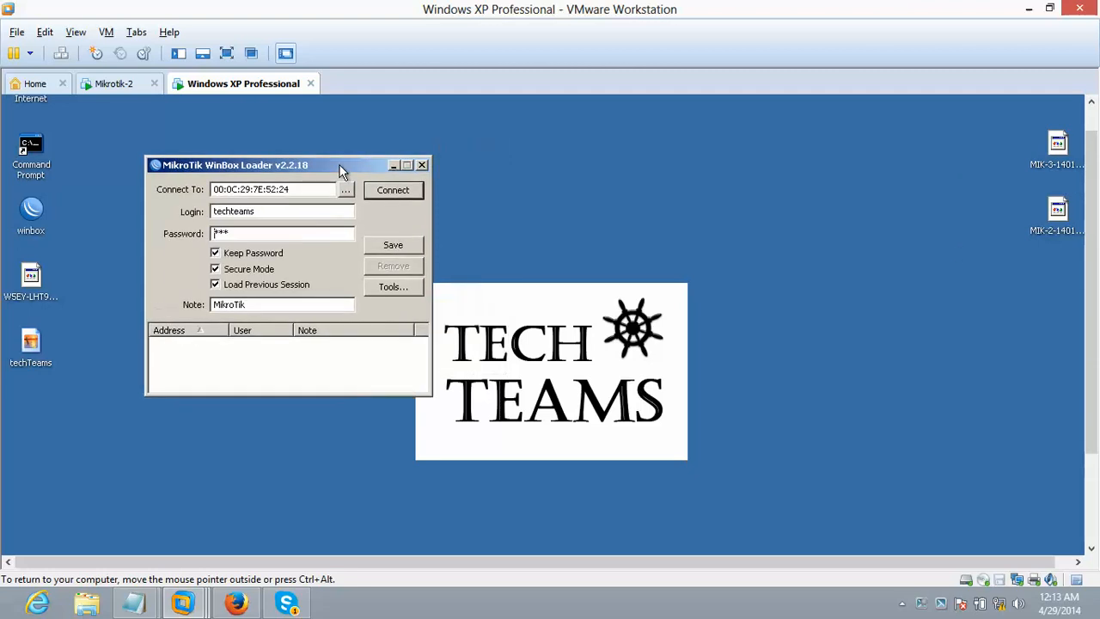
pyautogui.click(387, 189)
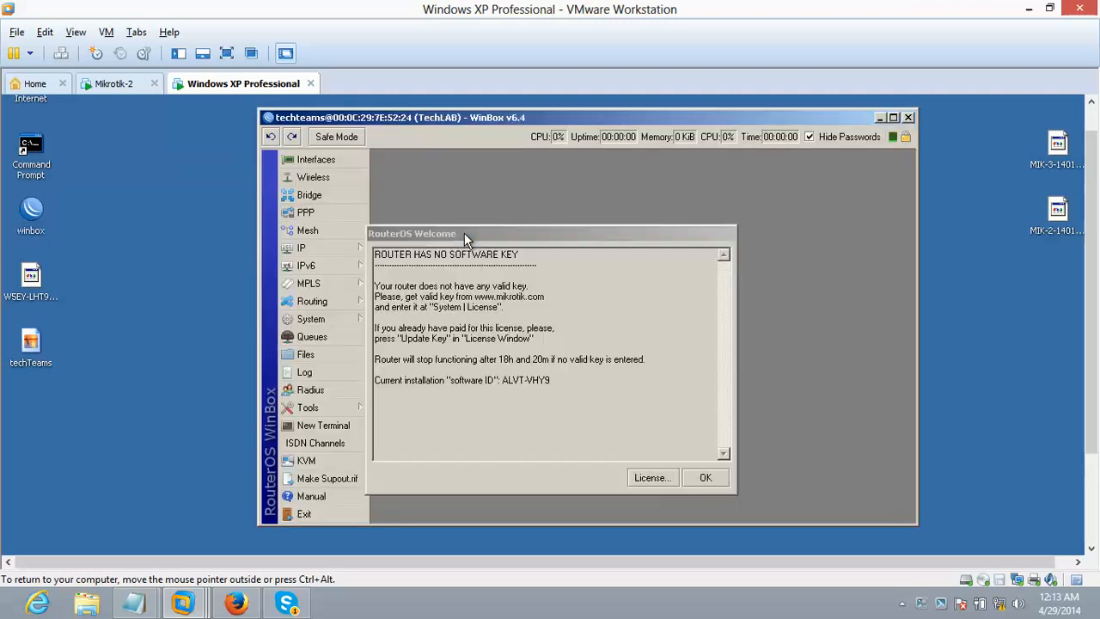
# - Dismiss the licence notice and enter a new IP address 192.168.89.3/24
pyautogui.click(705, 477)
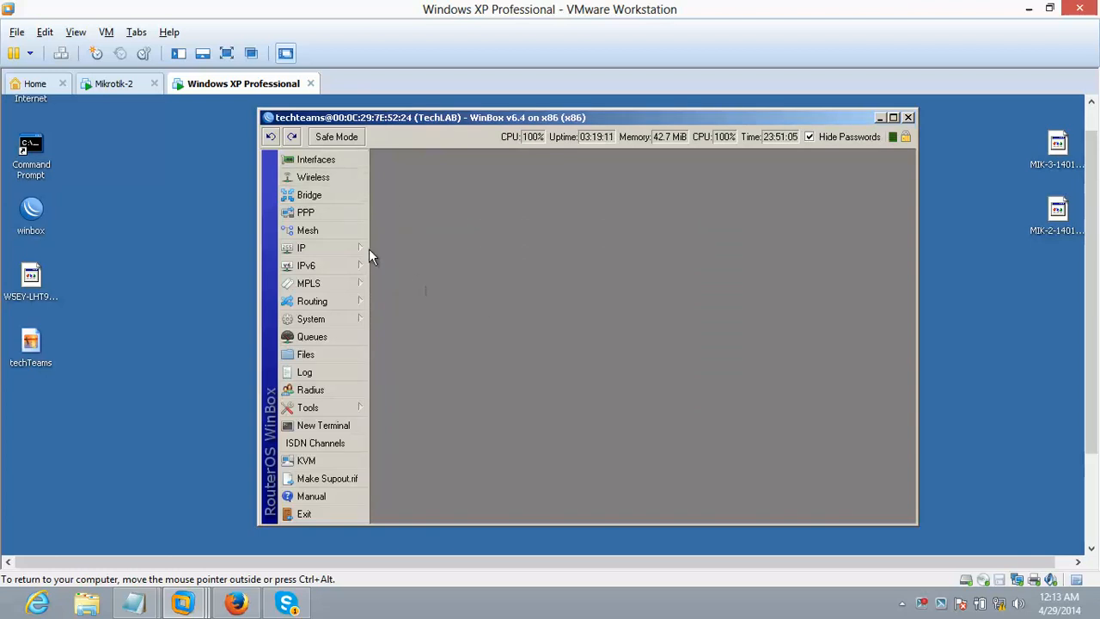
pyautogui.moveTo(322, 244)
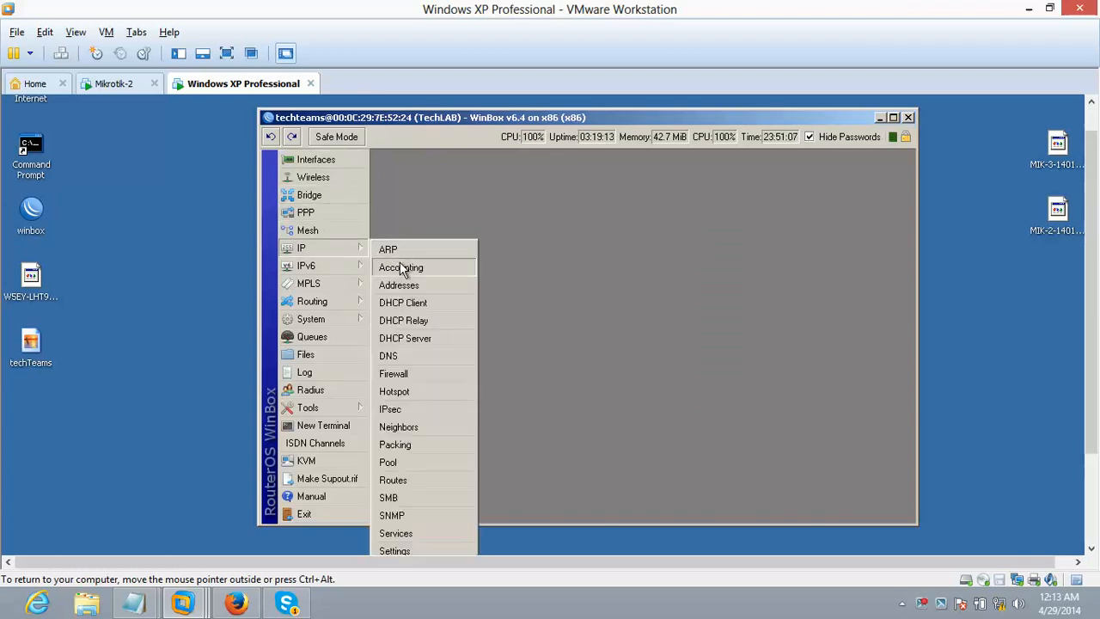
pyautogui.click(400, 285)
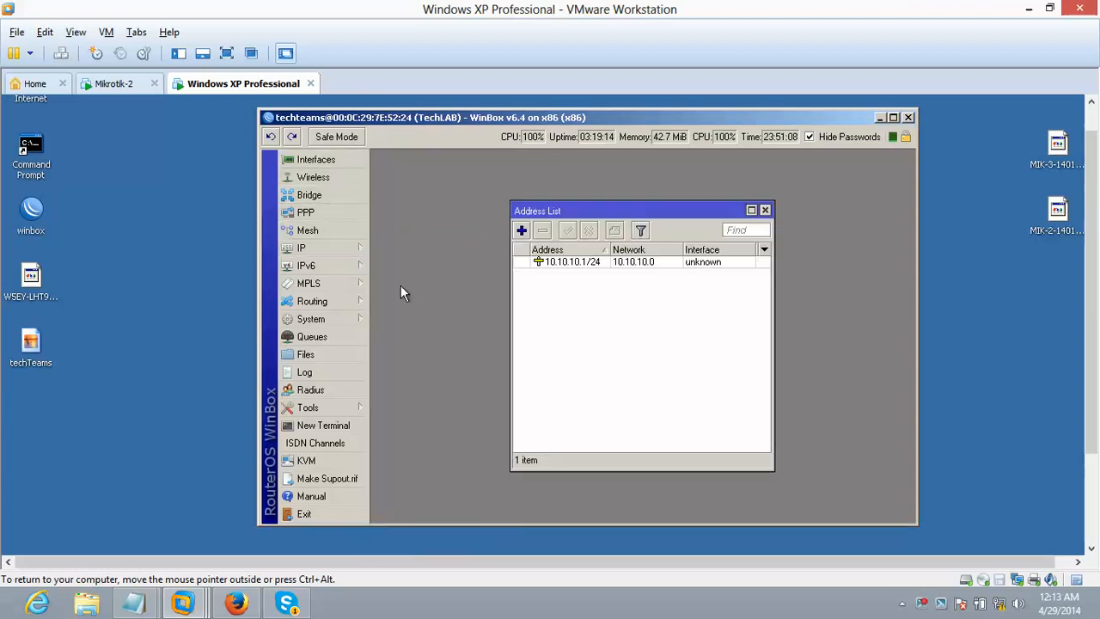
pyautogui.click(522, 230)
pyautogui.write('192.')
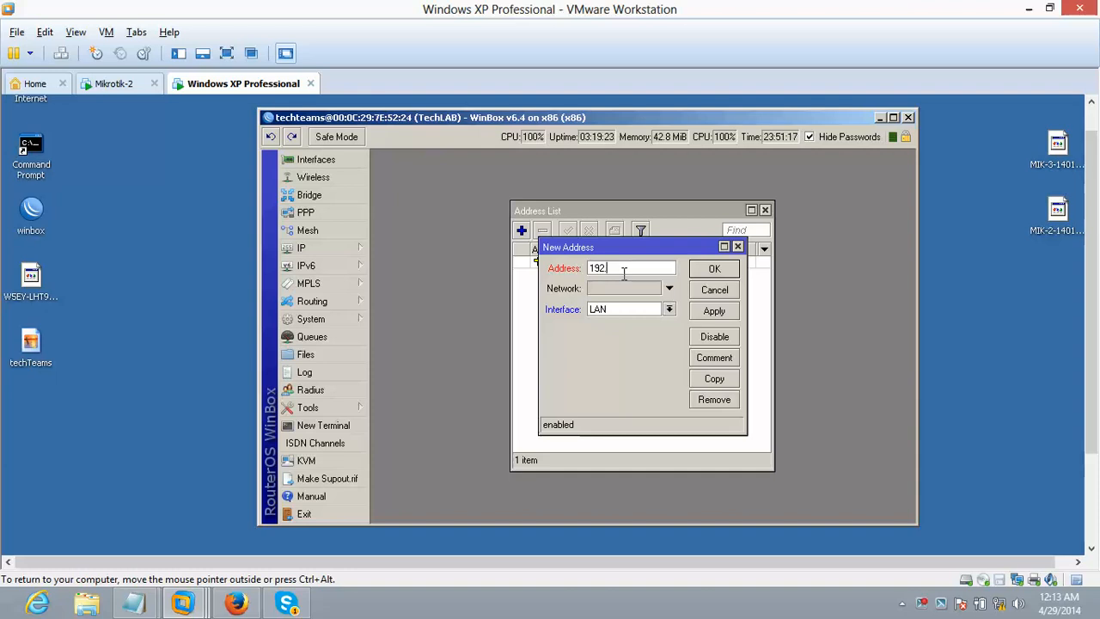
pyautogui.write('1690')
pyautogui.press('BackSpace')
pyautogui.press('BackSpace')
pyautogui.write('8')
pyautogui.write('.99')
pyautogui.write('.89.')
pyautogui.write('3')
pyautogui.write('/')
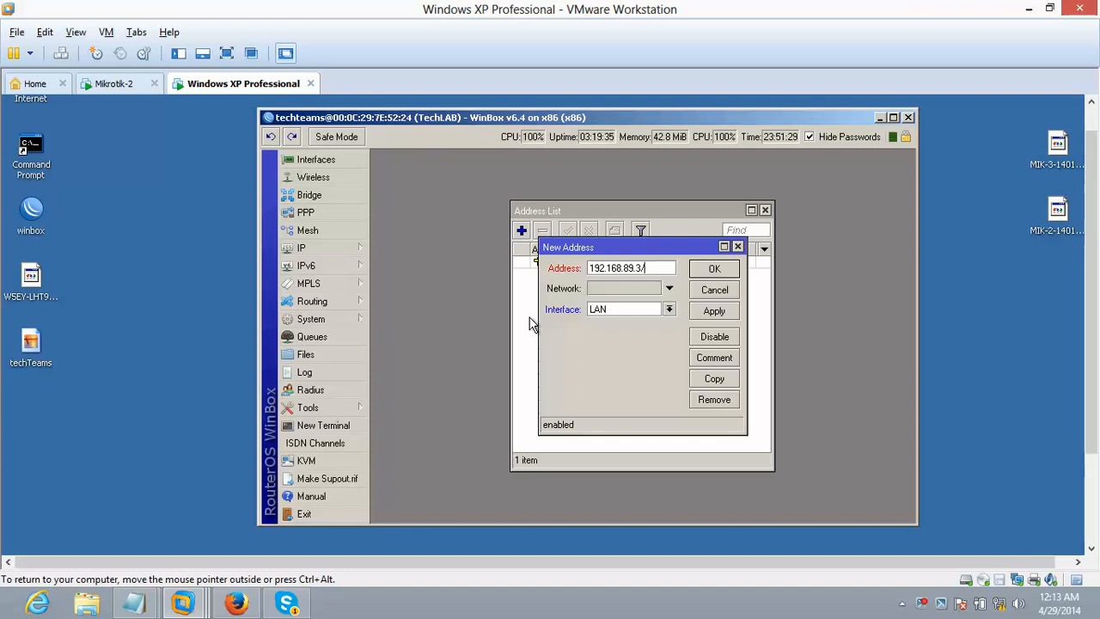
pyautogui.write('24')
# - Set network 192.168.89.0 and interface ISP, save the address, and close the list
pyautogui.click(620, 290)
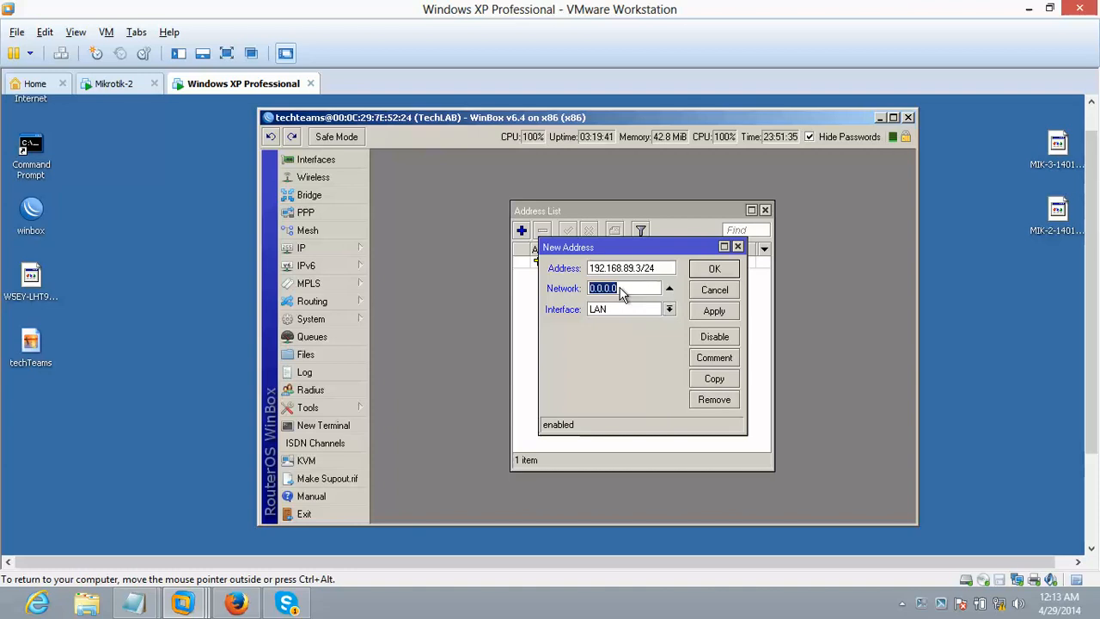
pyautogui.write('192.168.89.0')
pyautogui.click(635, 314)
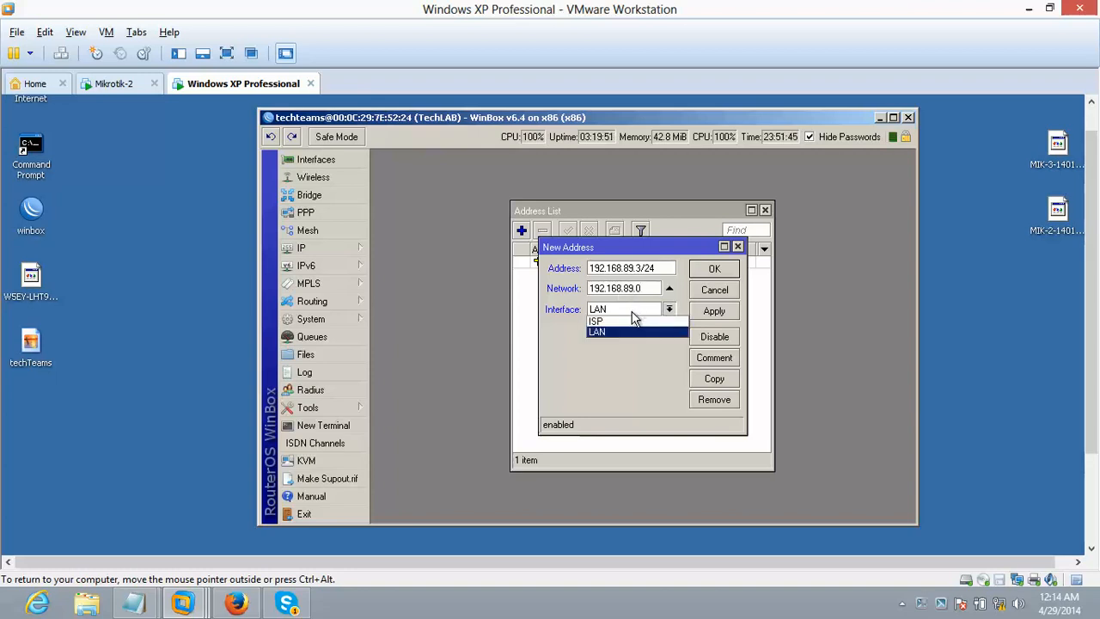
pyautogui.click(624, 325)
pyautogui.click(710, 311)
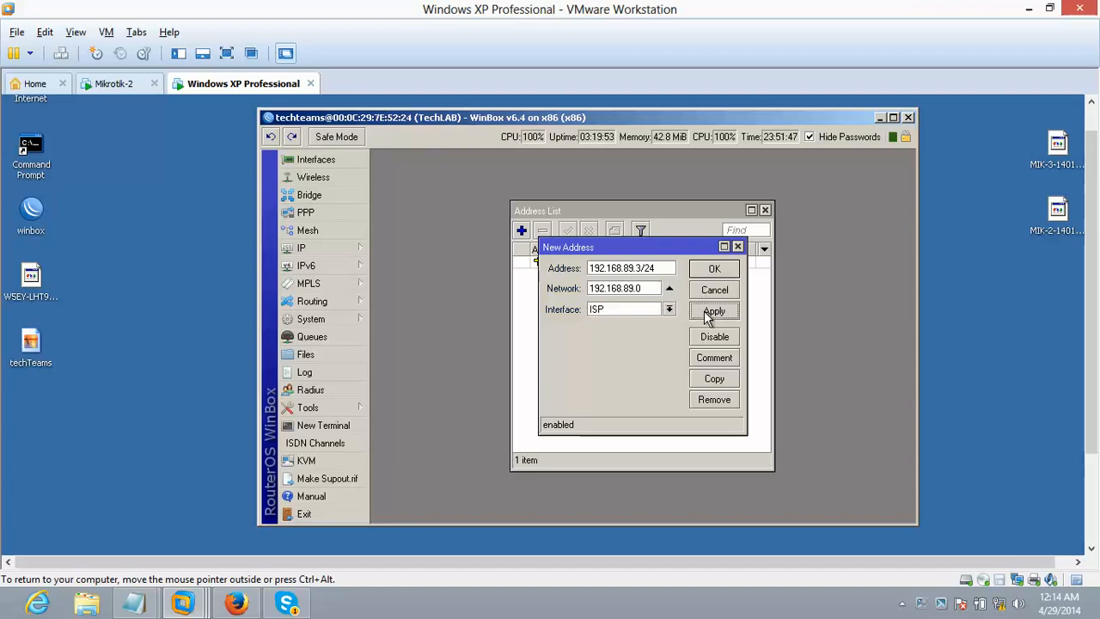
pyautogui.click(714, 270)
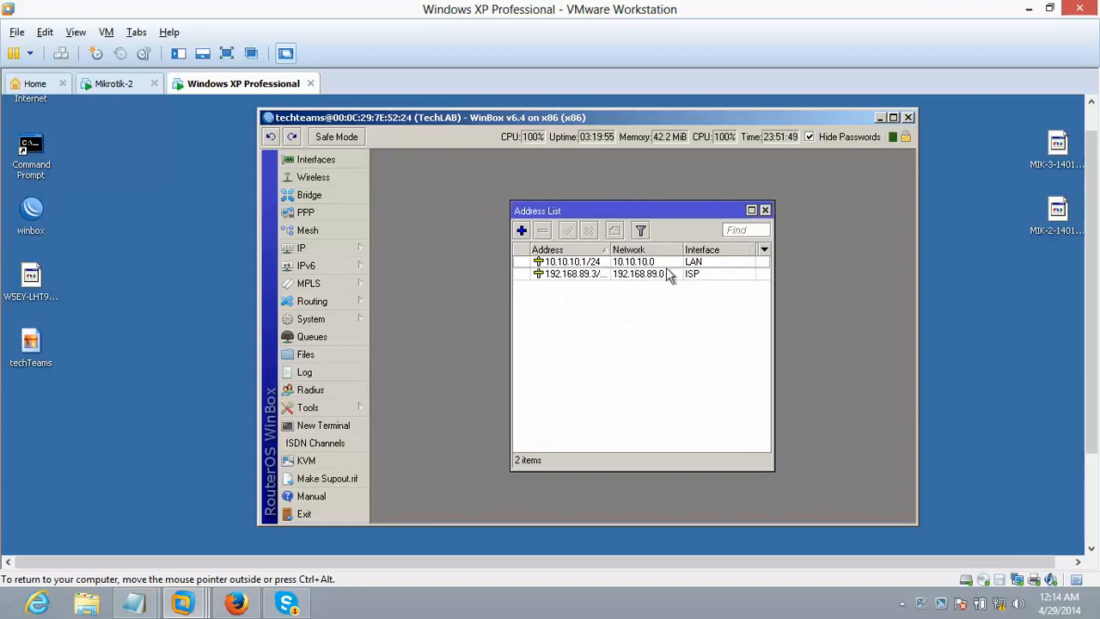
pyautogui.click(765, 211)
# - Open the Route List and inspect the connected 192.168.89.0 and 10.10.10.0/24 routes
pyautogui.click(330, 251)
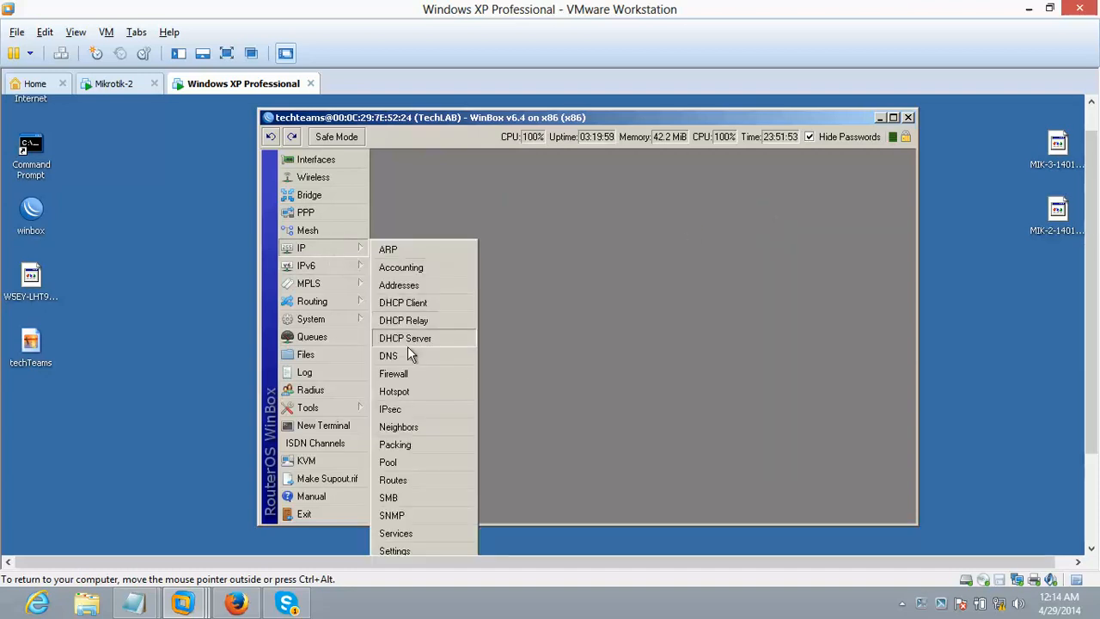
pyautogui.click(401, 480)
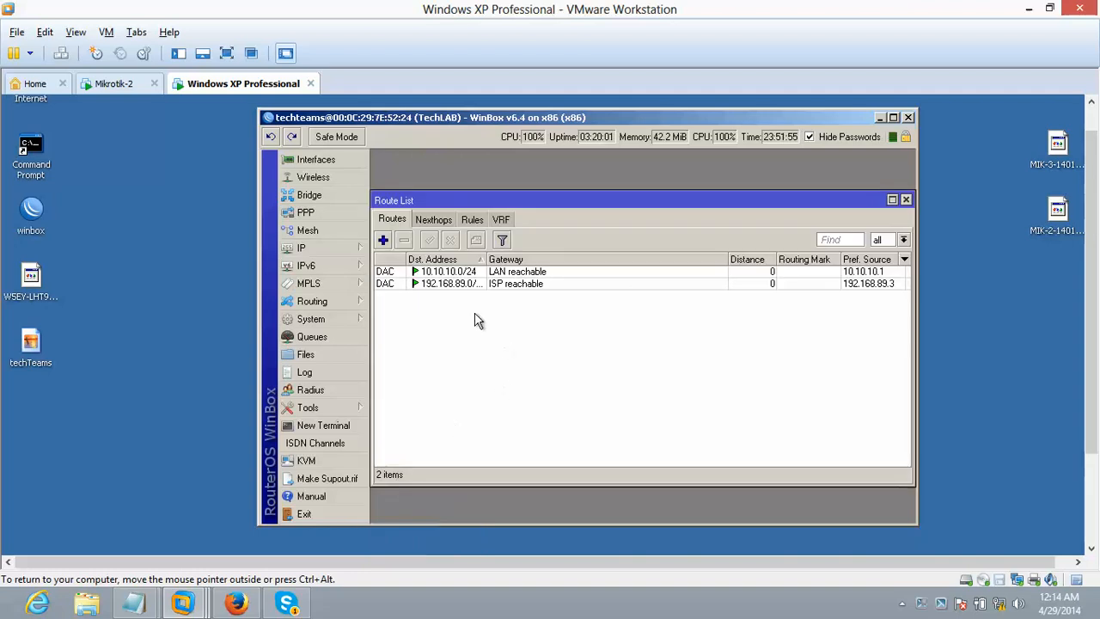
pyautogui.click(388, 284)
pyautogui.click(390, 272)
pyautogui.click(389, 283)
pyautogui.click(390, 272)
pyautogui.click(389, 283)
pyautogui.click(389, 283)
pyautogui.click(389, 273)
pyautogui.click(418, 284)
pyautogui.click(419, 273)
# - Add route 0.0.0.0/0 via gateway 192.168.89.2 with ping check, and save it
pyautogui.click(384, 239)
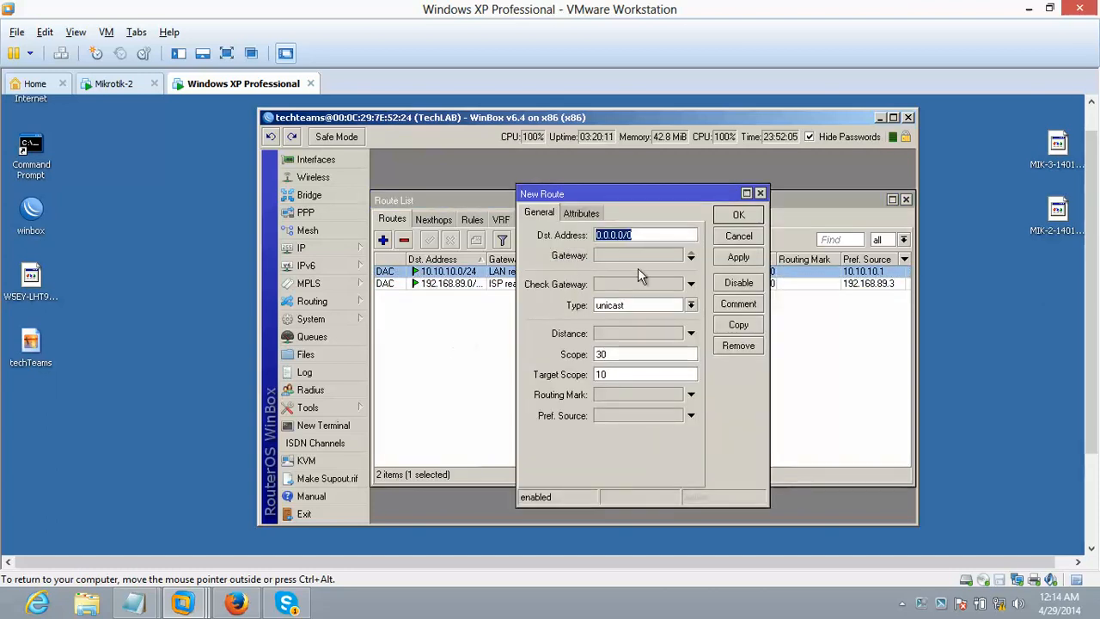
pyautogui.moveTo(601, 193); pyautogui.dragTo(612, 181)
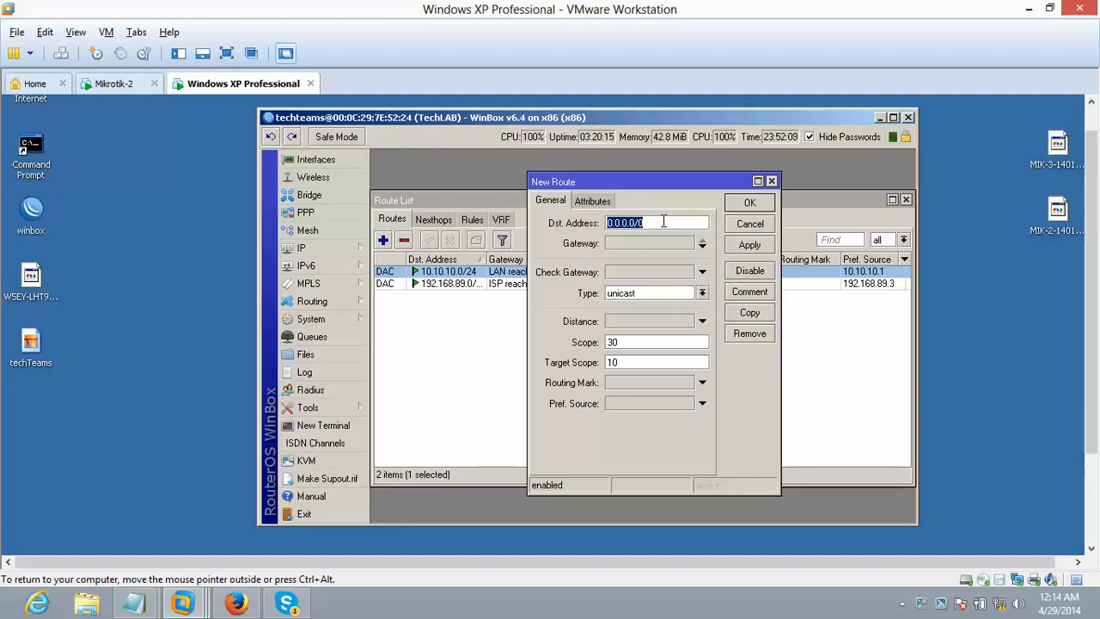
pyautogui.moveTo(663, 222); pyautogui.dragTo(605, 223)
pyautogui.click(651, 223)
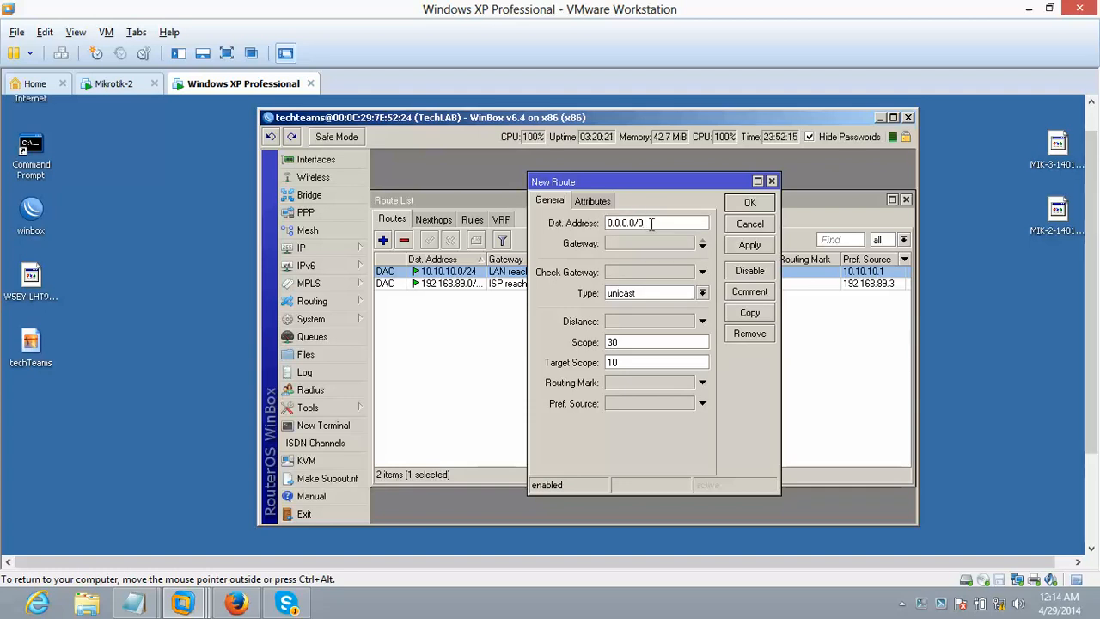
pyautogui.click(613, 244)
pyautogui.write('0.0.0.0')
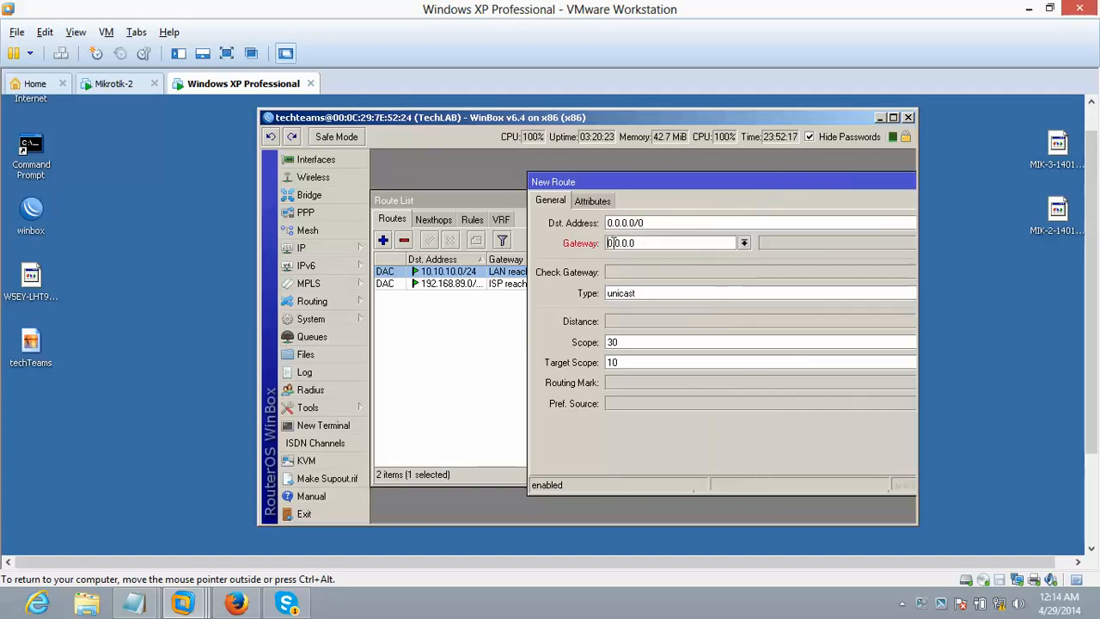
pyautogui.doubleClick(625, 243)
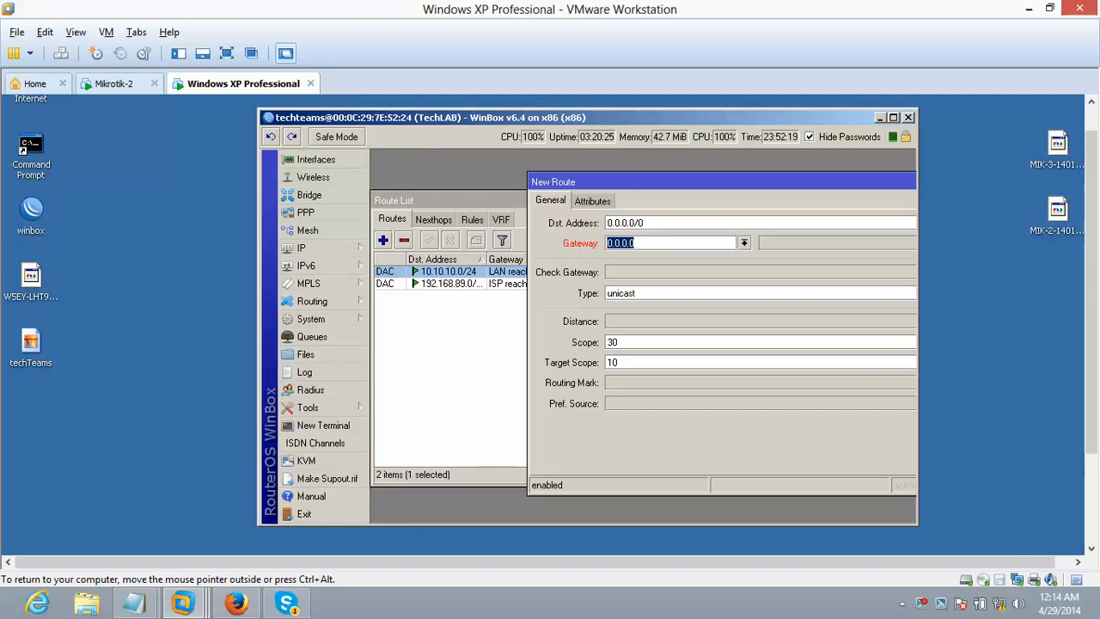
pyautogui.write('192.168.89.2')
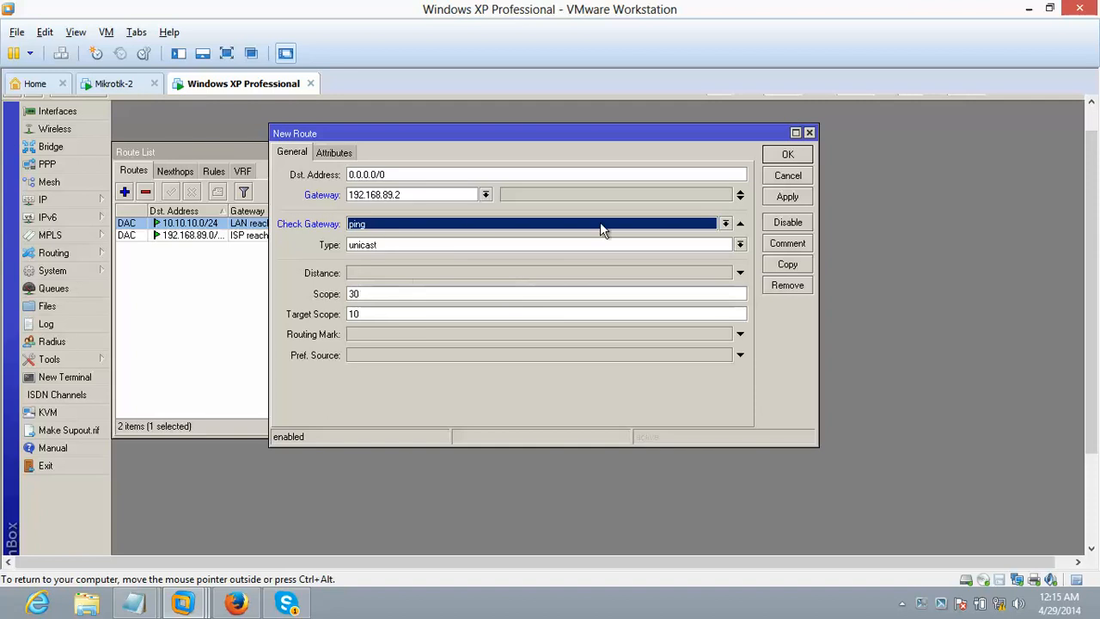
pyautogui.click(785, 197)
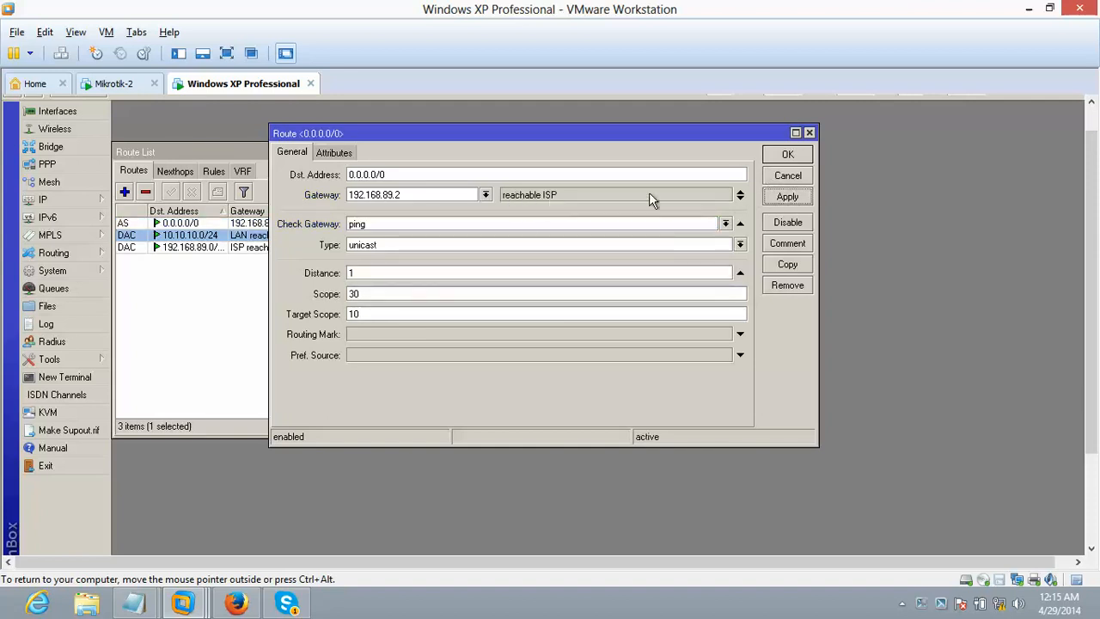
pyautogui.click(782, 155)
pyautogui.click(389, 280)
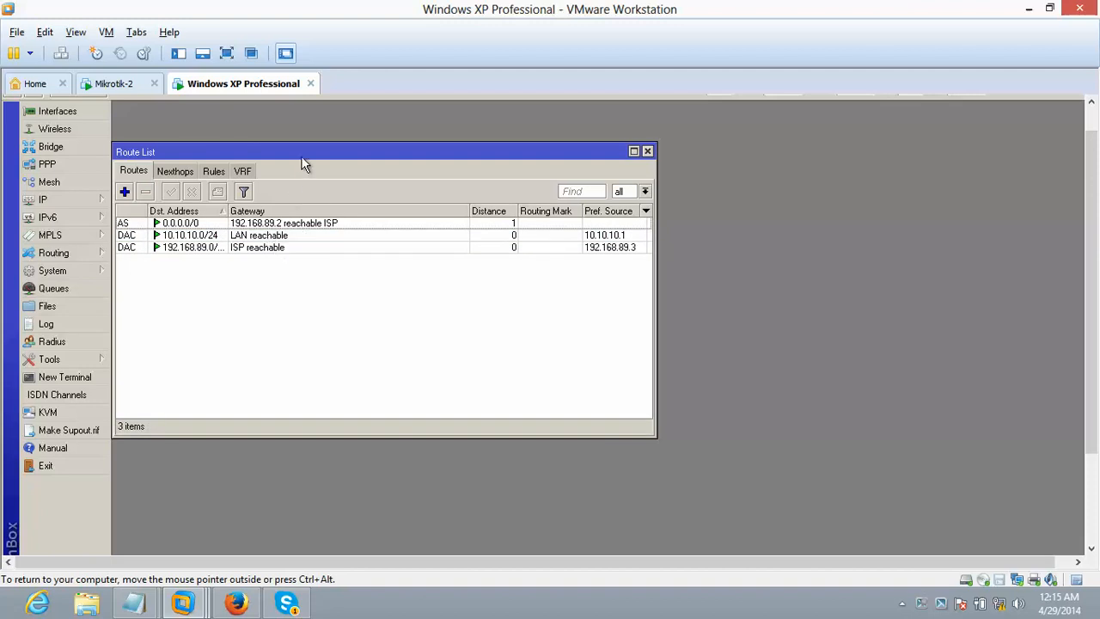
pyautogui.click(290, 225)
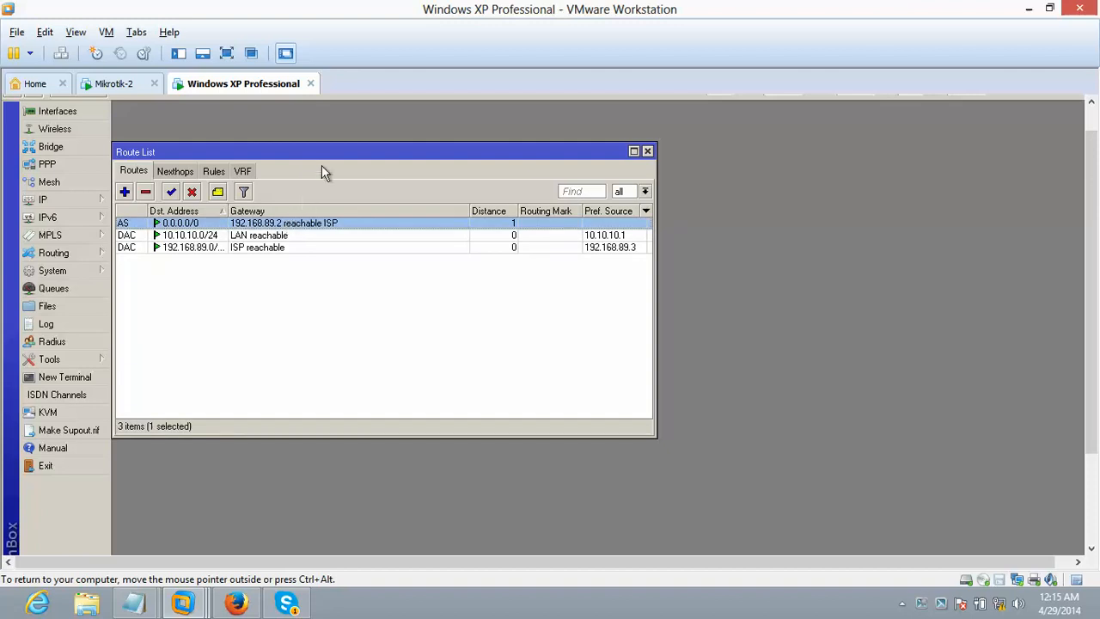
pyautogui.moveTo(326, 153); pyautogui.dragTo(378, 143)
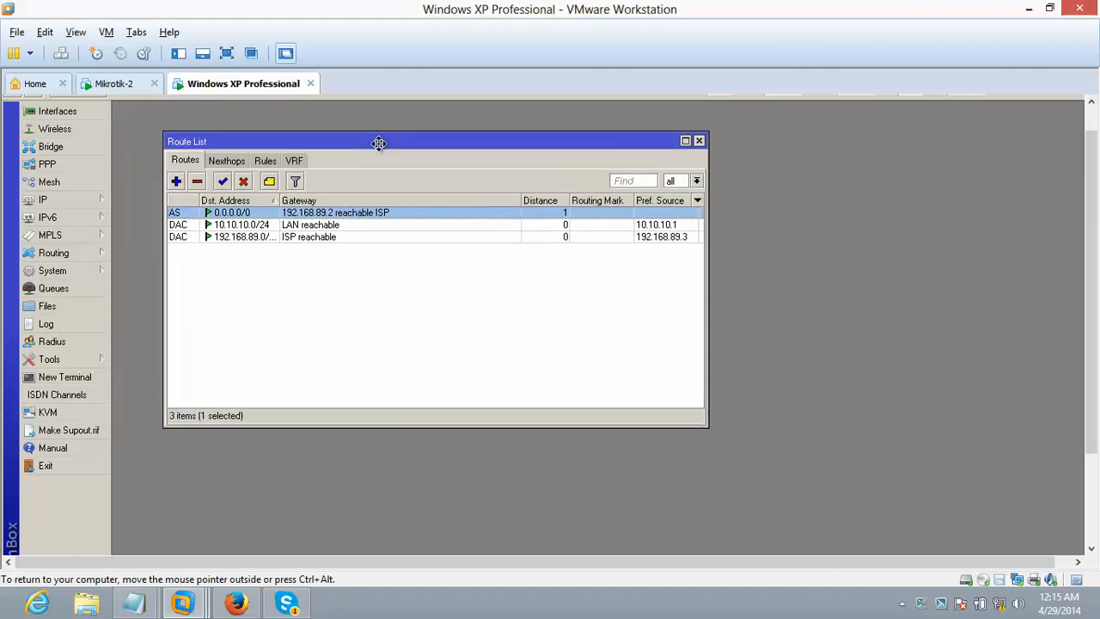
pyautogui.click(360, 321)
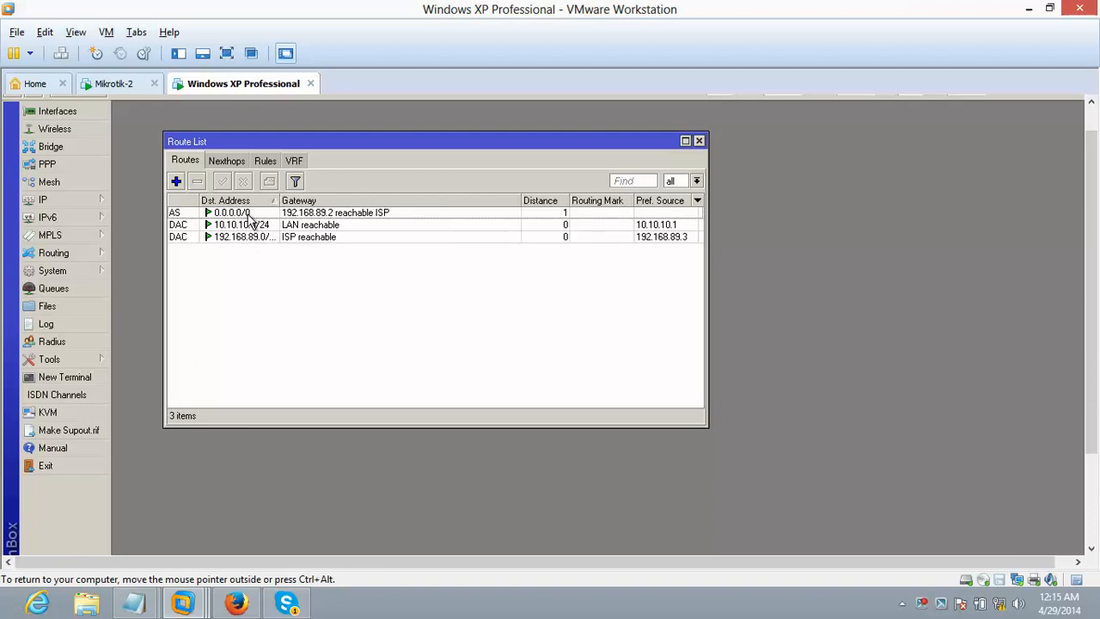
# - Open the Firewall NAT rules and start a new rule with chain srcnat
pyautogui.click(62, 203)
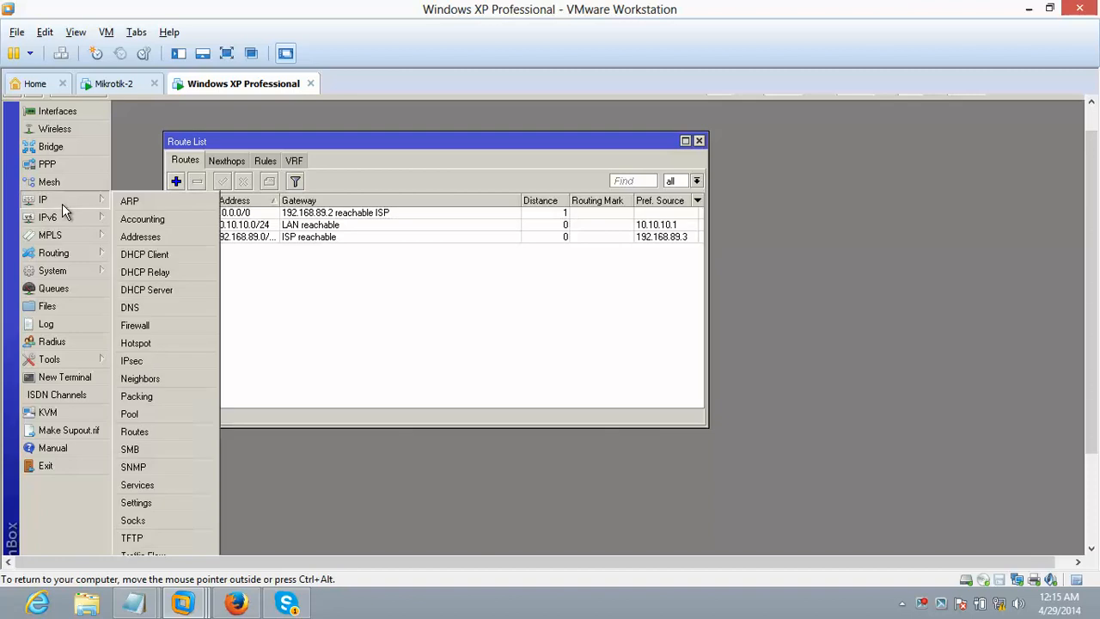
pyautogui.click(146, 327)
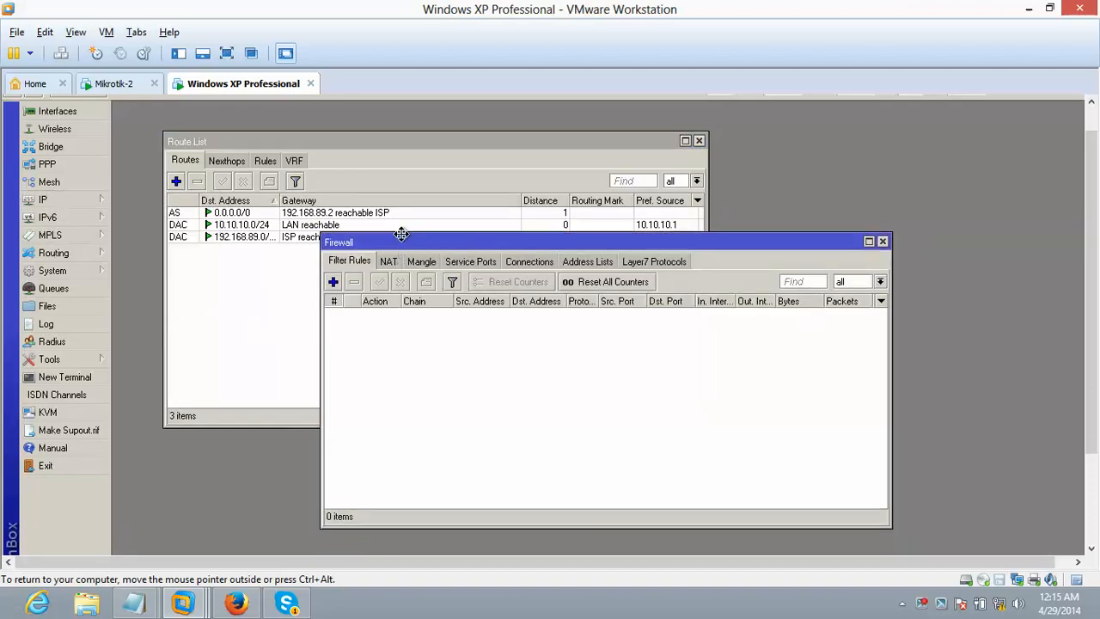
pyautogui.moveTo(402, 239); pyautogui.dragTo(400, 151)
pyautogui.click(387, 174)
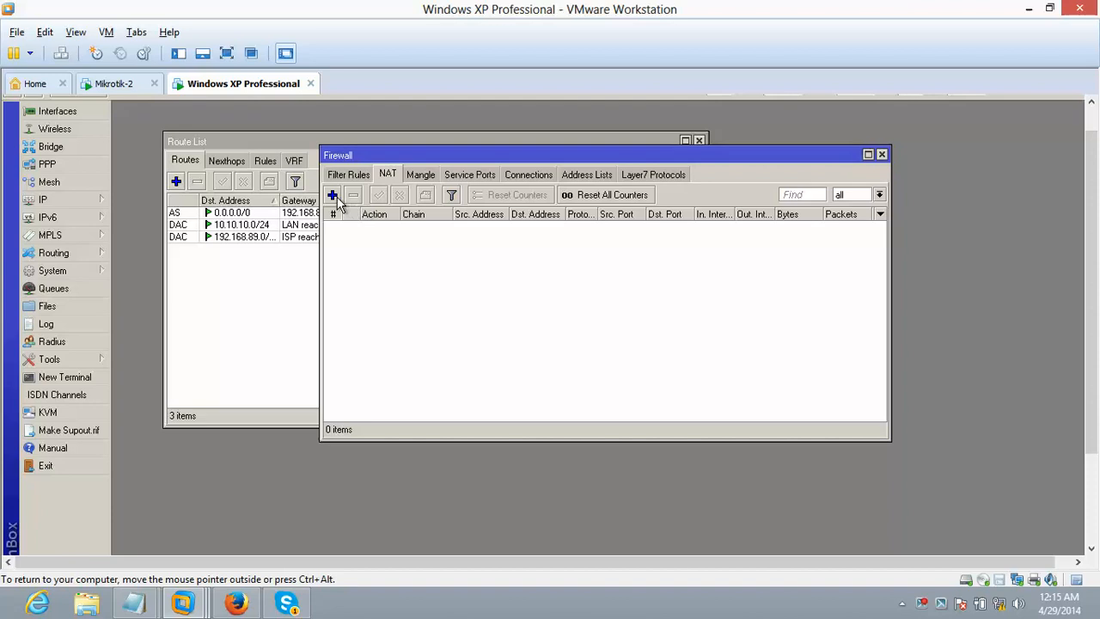
pyautogui.click(334, 195)
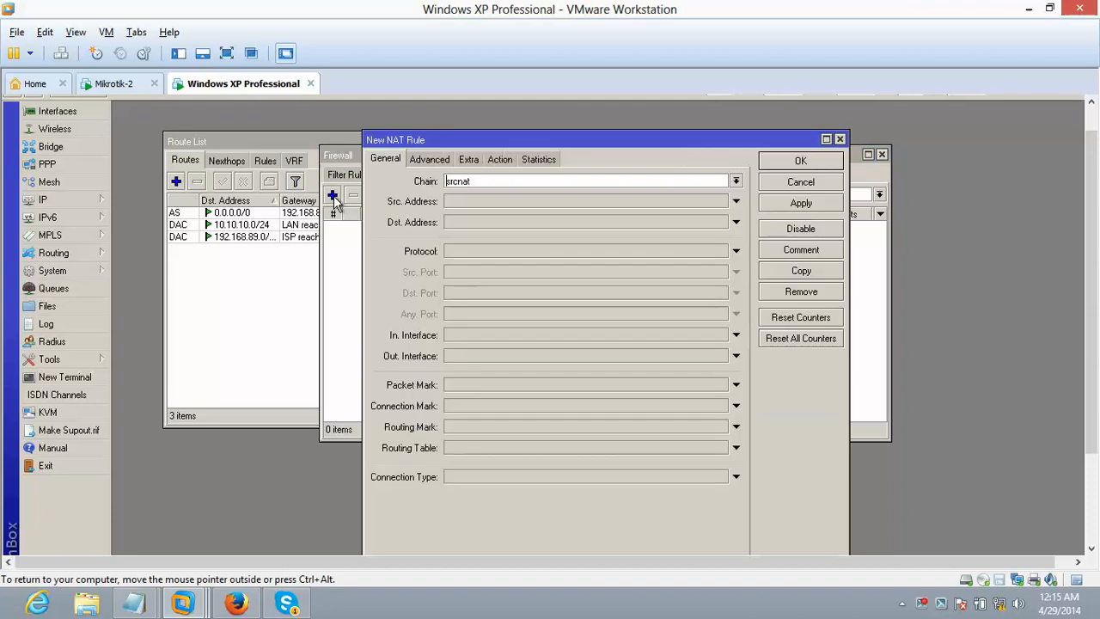
pyautogui.doubleClick(474, 183)
pyautogui.click(736, 181)
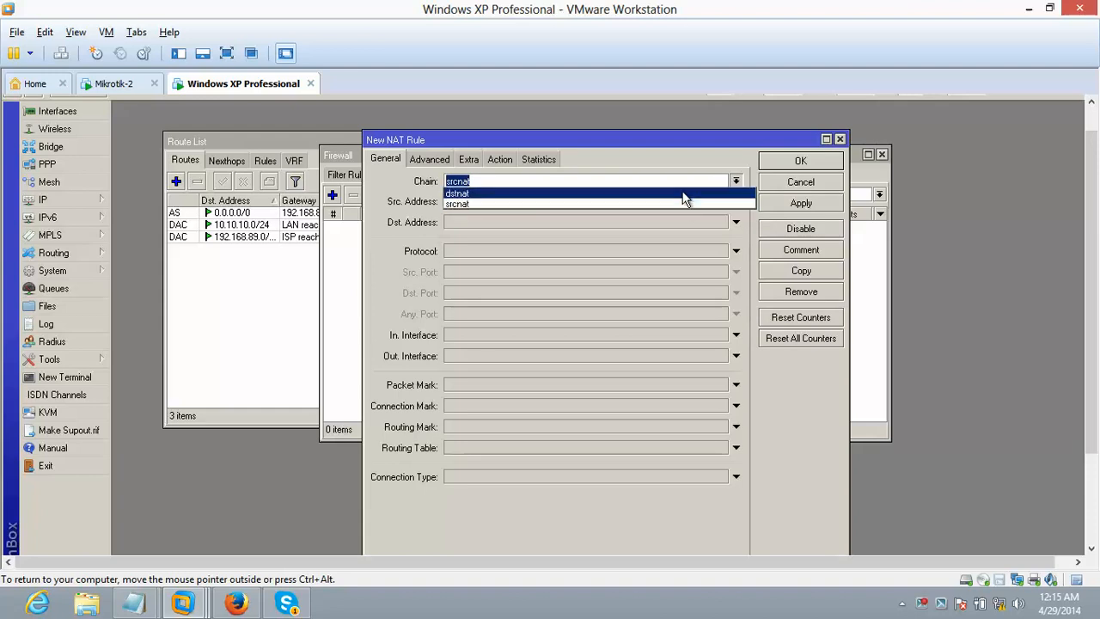
pyautogui.click(680, 179)
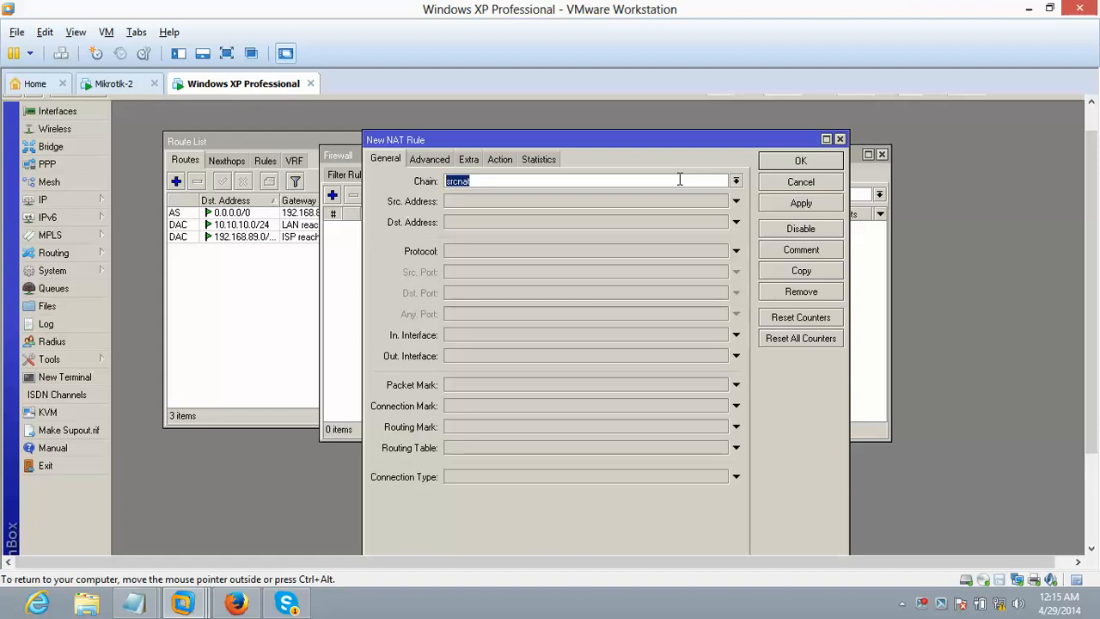
pyautogui.click(736, 182)
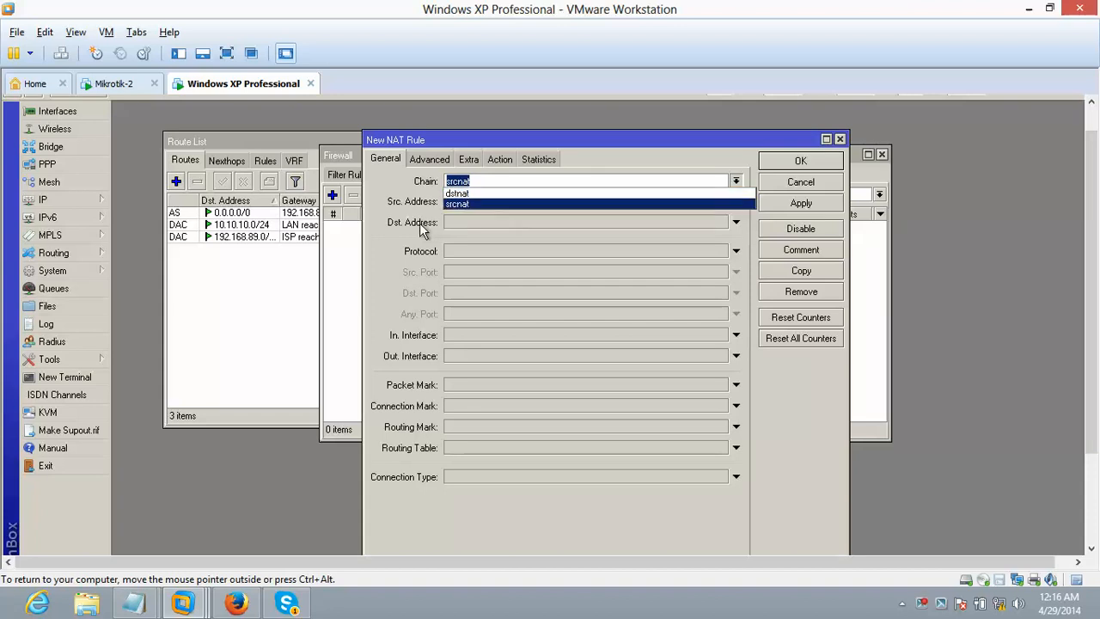
pyautogui.click(448, 204)
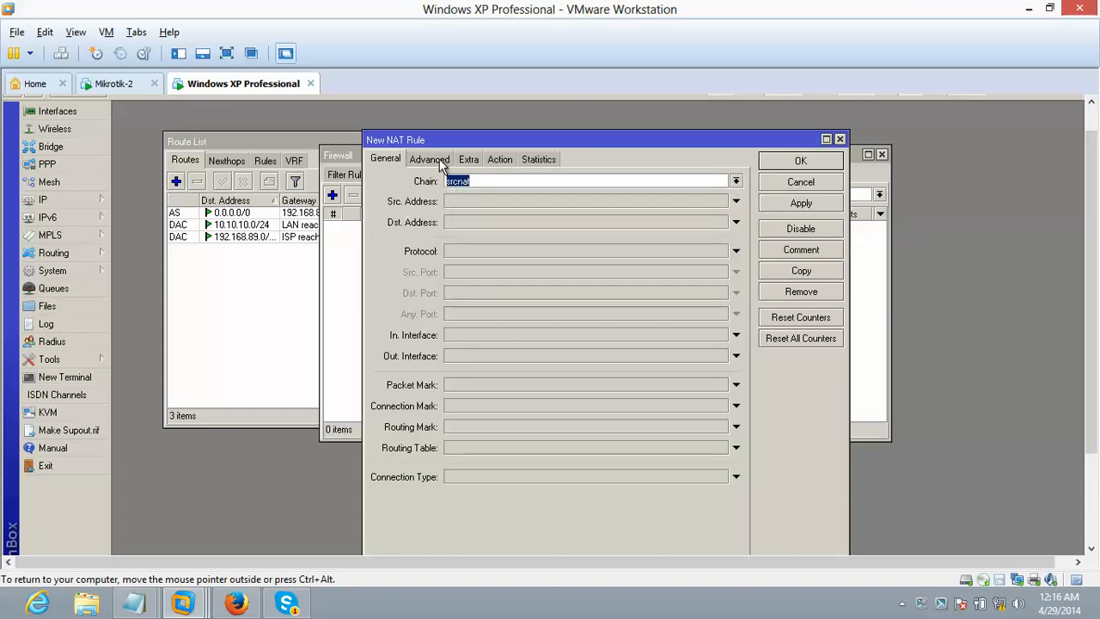
# - Set the rule's source address to 10.10.10.0/24
pyautogui.click(467, 208)
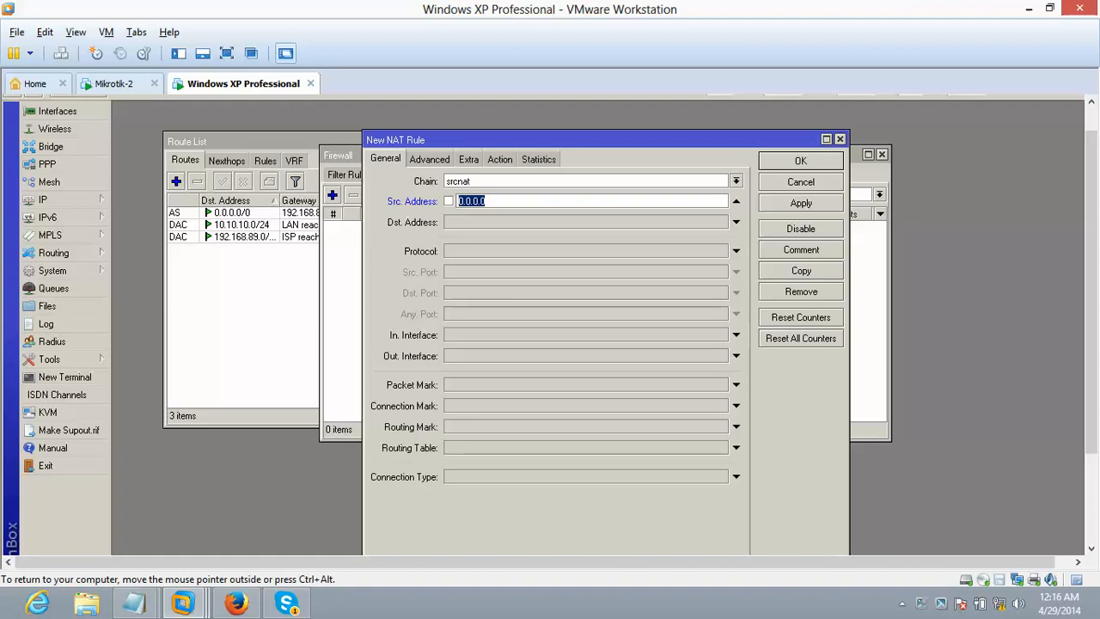
pyautogui.write('10.10.10.0/24')
pyautogui.moveTo(520, 199); pyautogui.dragTo(455, 201)
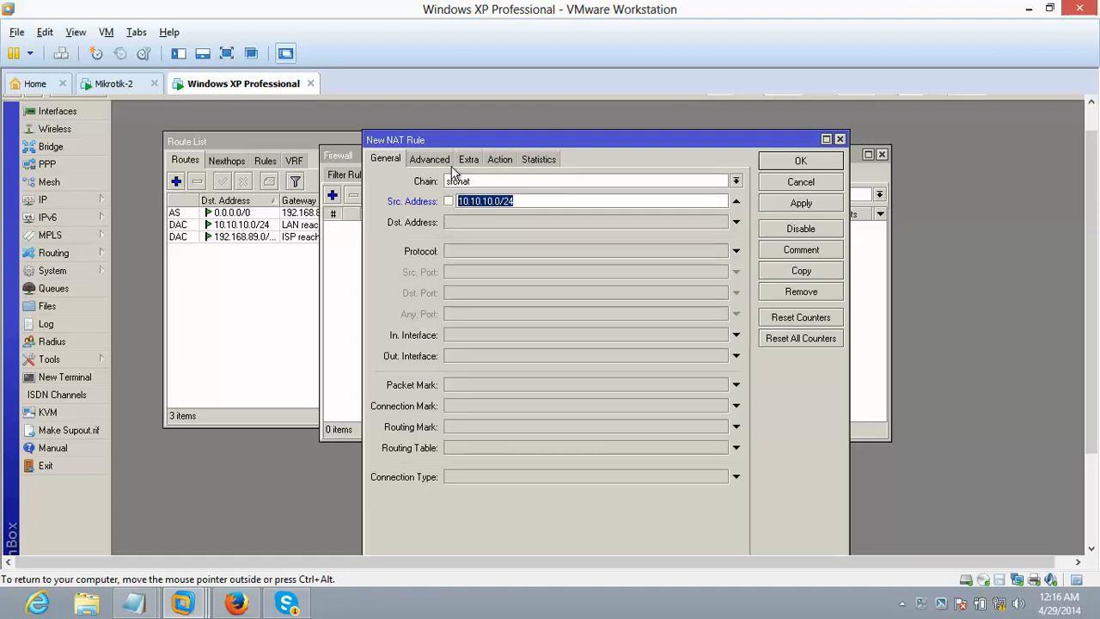
pyautogui.moveTo(520, 198); pyautogui.dragTo(454, 202)
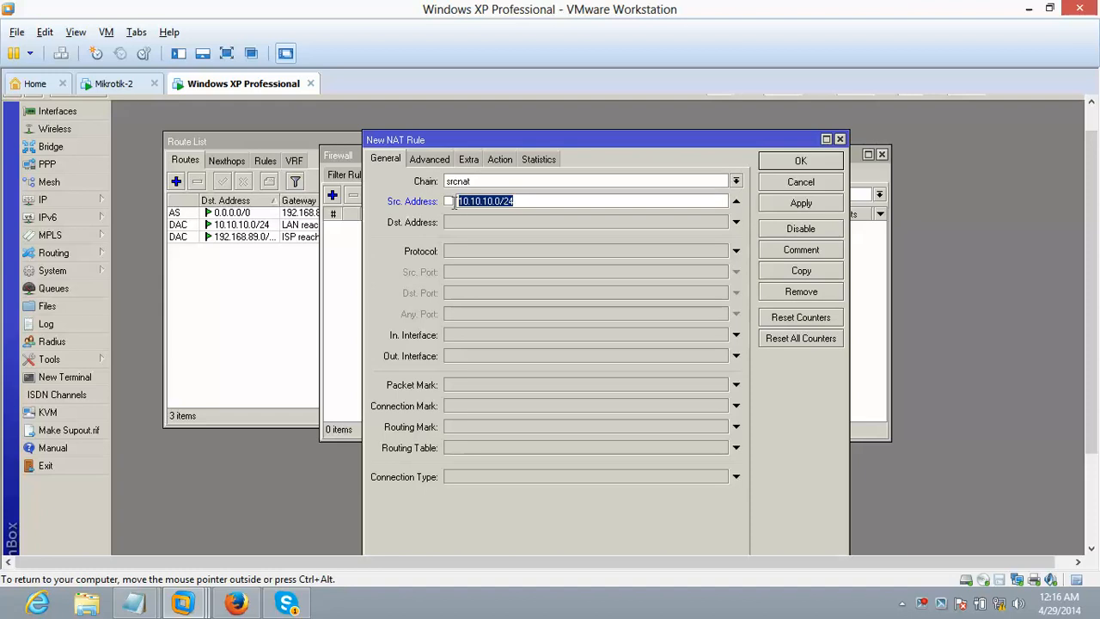
# - Set the NAT rule action to masquerade, then apply and save the rule
pyautogui.click(500, 159)
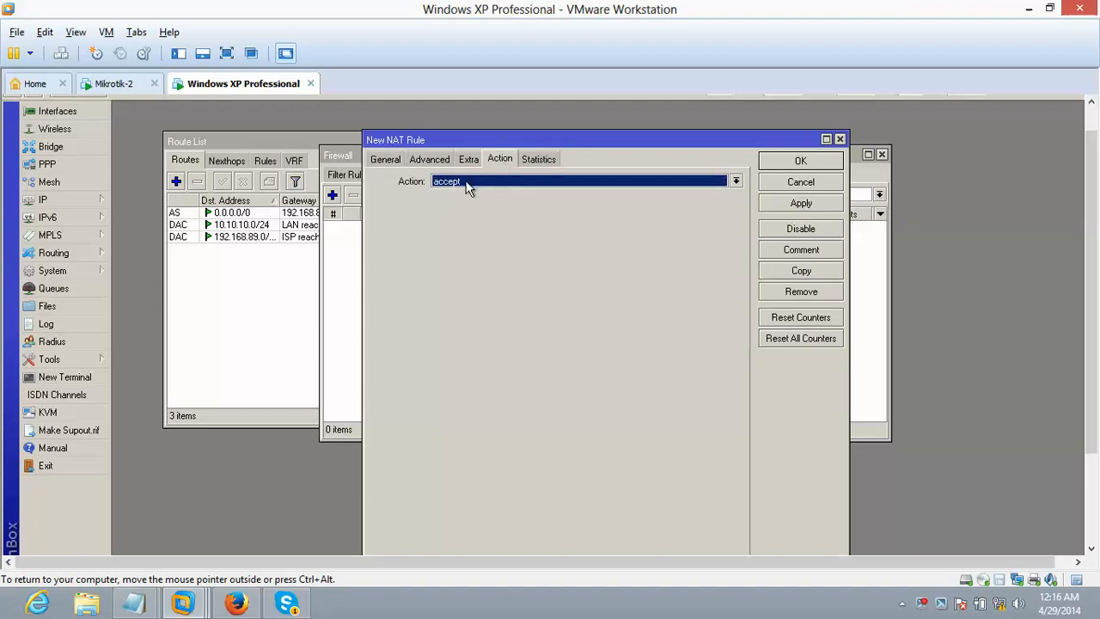
pyautogui.click(465, 182)
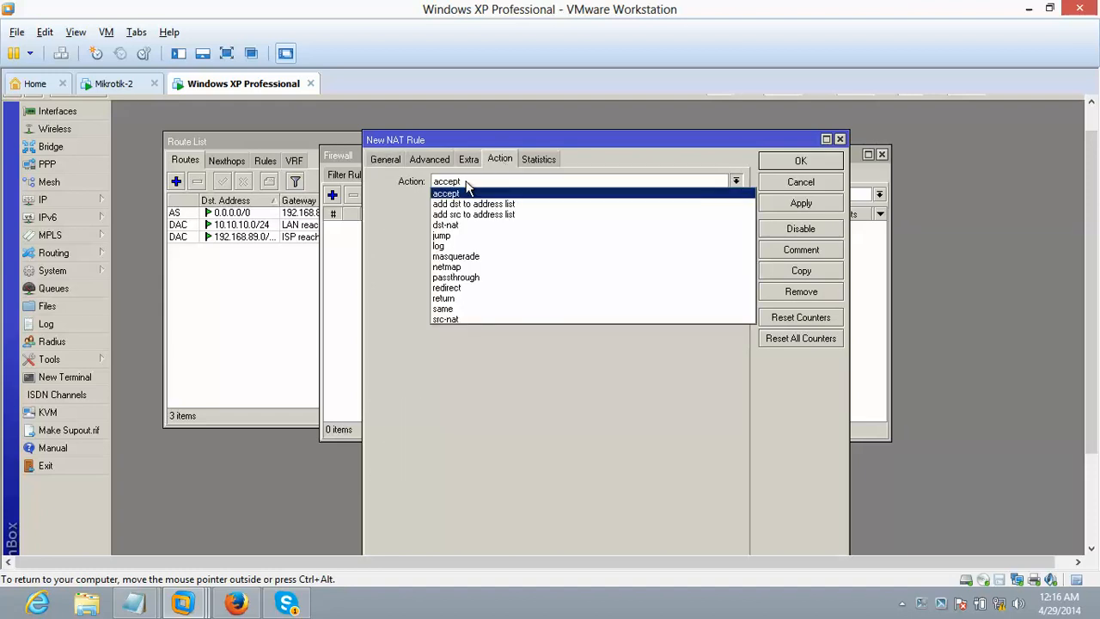
pyautogui.click(449, 256)
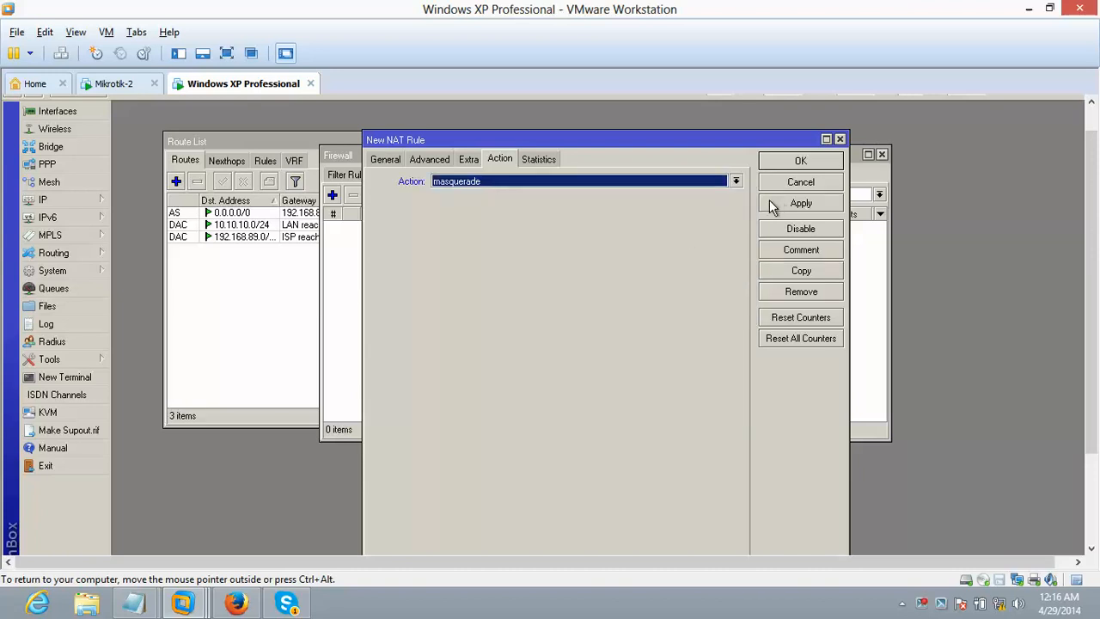
pyautogui.moveTo(705, 137); pyautogui.dragTo(640, 124)
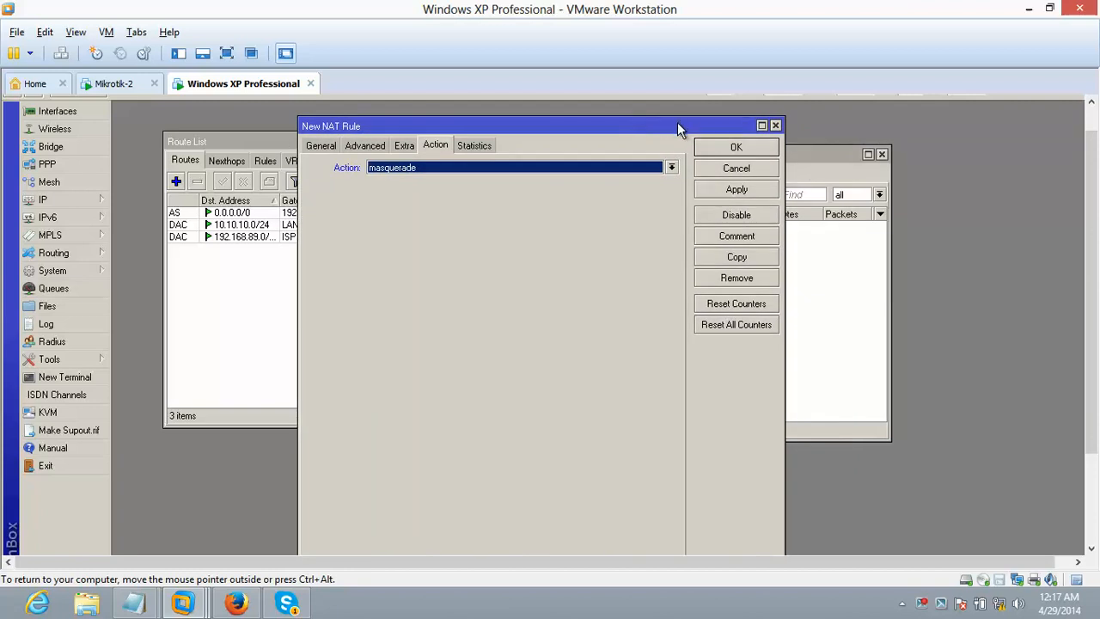
pyautogui.moveTo(683, 125); pyautogui.dragTo(713, 121)
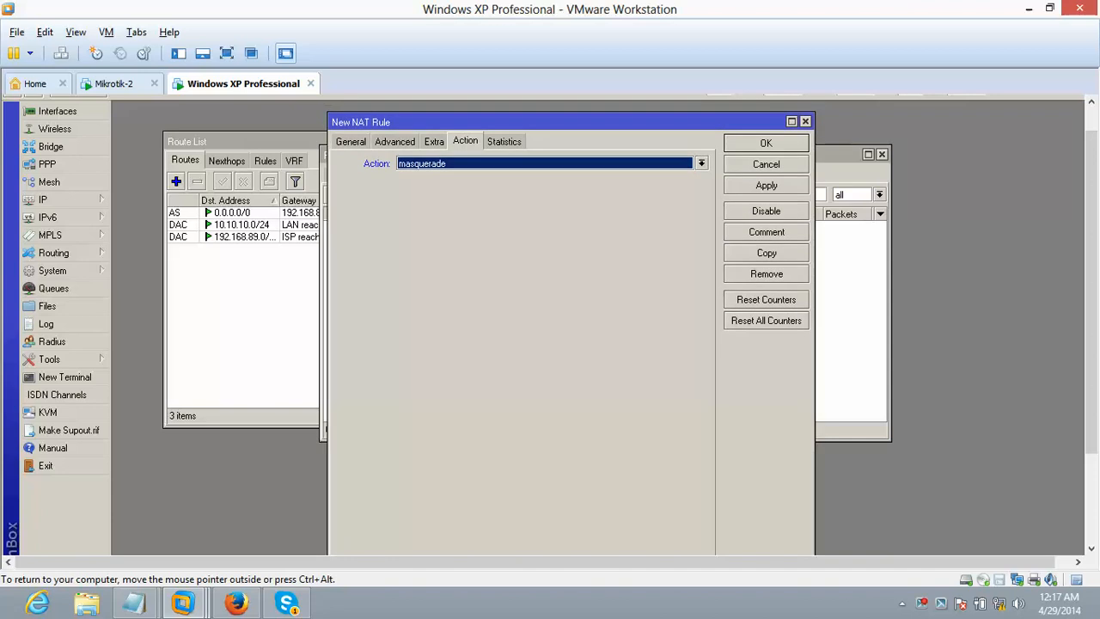
pyautogui.click(744, 188)
pyautogui.click(764, 142)
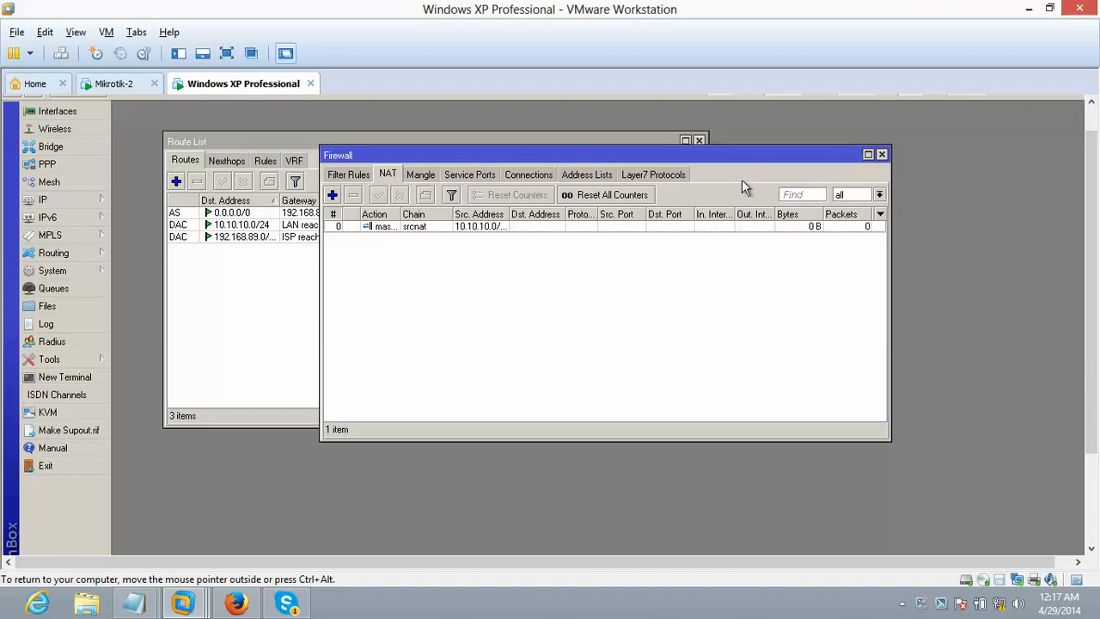
# - Widen the Firewall window and select the masquerade rule in the NAT list
pyautogui.moveTo(742, 153); pyautogui.dragTo(733, 155)
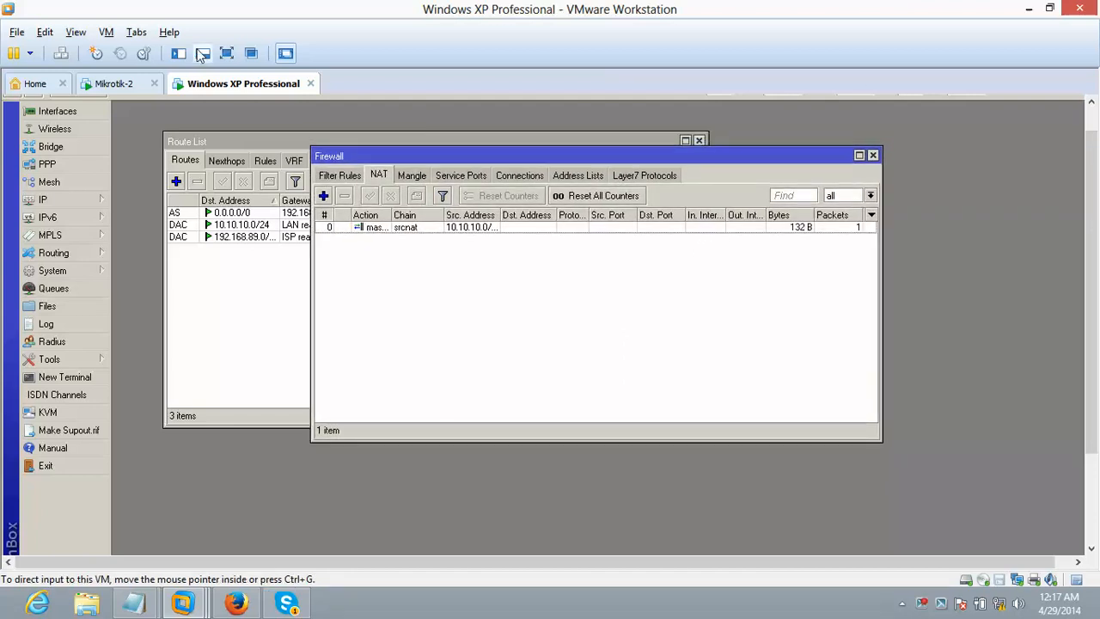
pyautogui.click(223, 54)
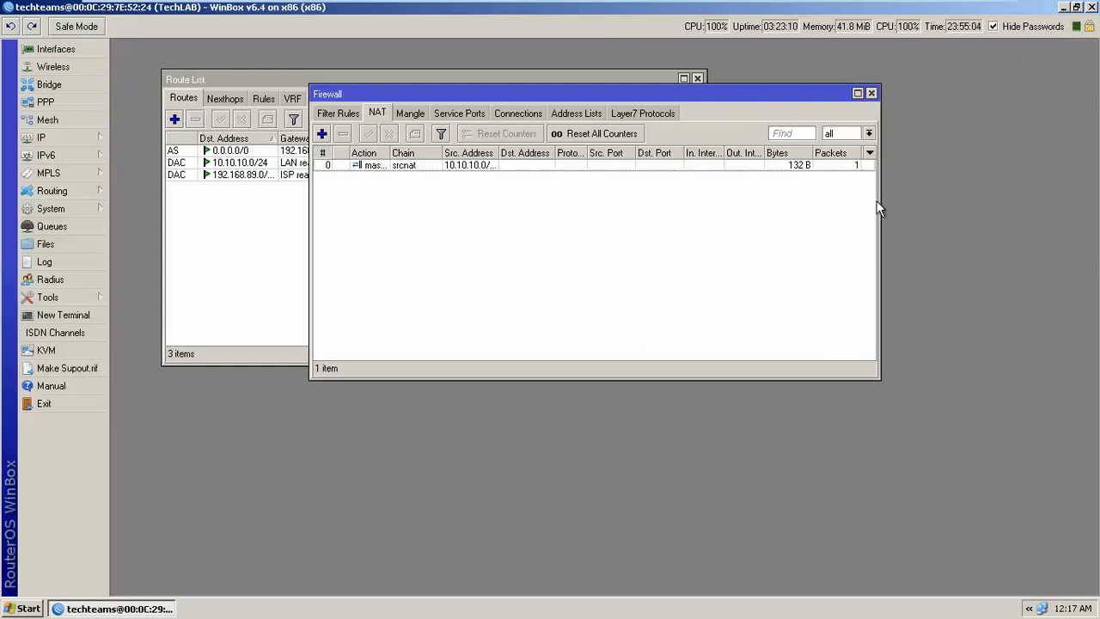
pyautogui.moveTo(877, 201); pyautogui.dragTo(968, 200)
pyautogui.click(842, 167)
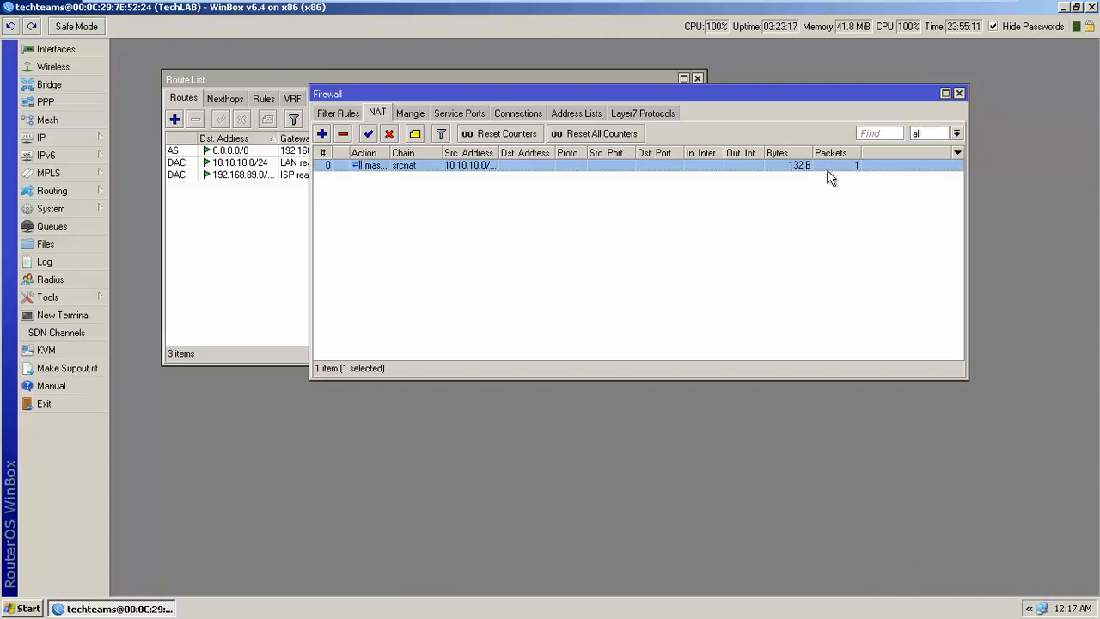
# - Open a Command Prompt on the XP client and move it into view
pyautogui.click(9, 608)
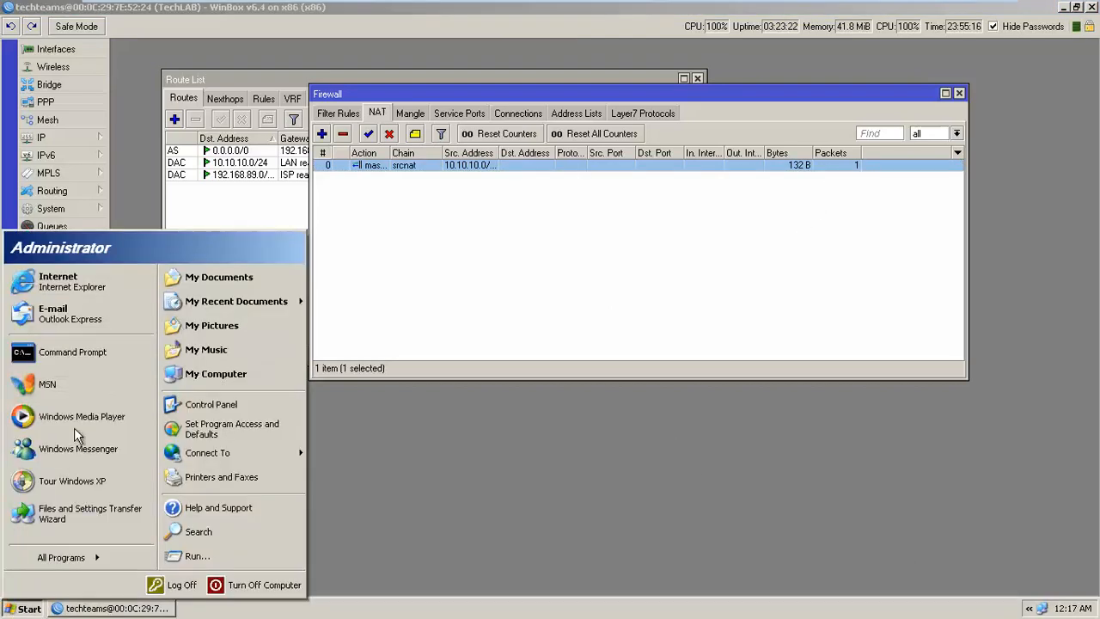
pyautogui.click(86, 352)
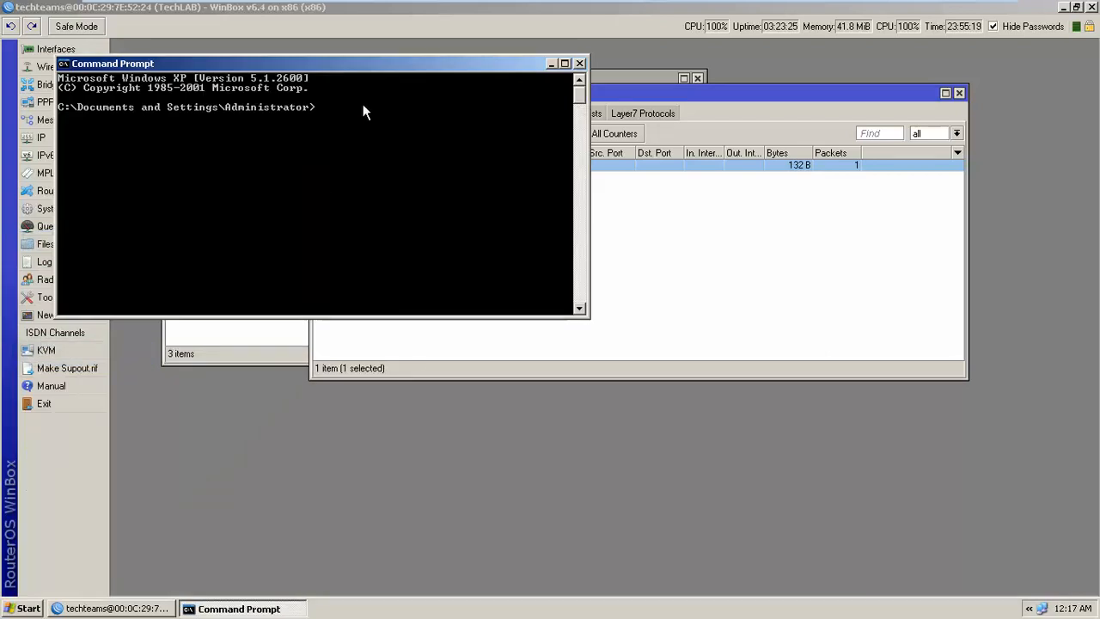
pyautogui.moveTo(378, 65); pyautogui.dragTo(636, 294)
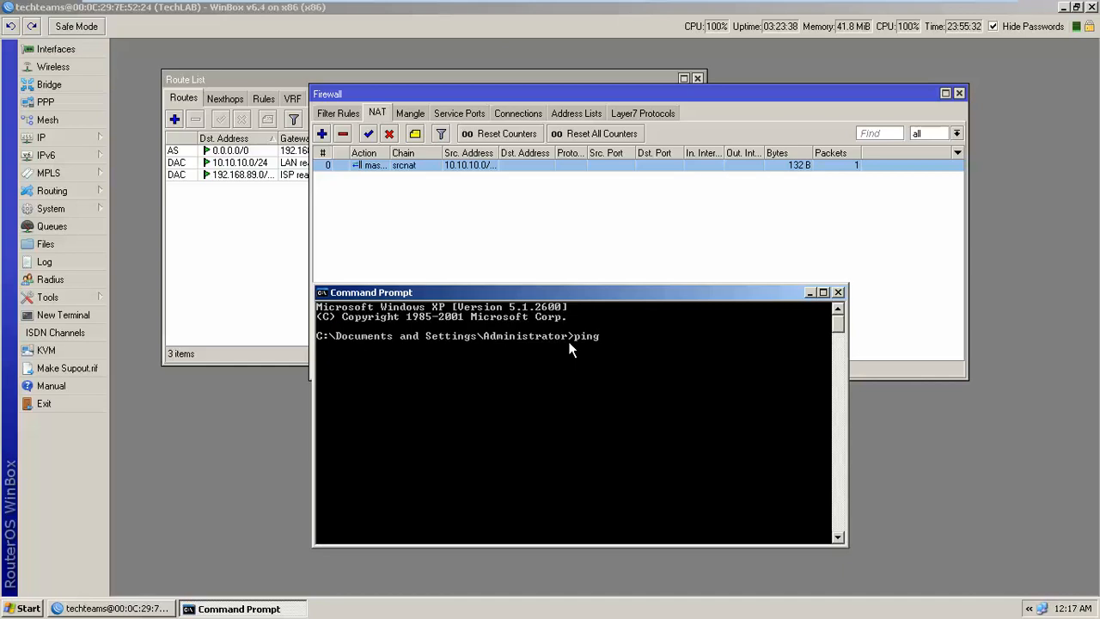
# - Ping 8.8.8.8 twice, getting Destination host unreachable, then exit the VM full-screen view
pyautogui.write('8.8.8.8')
pyautogui.press('Return')
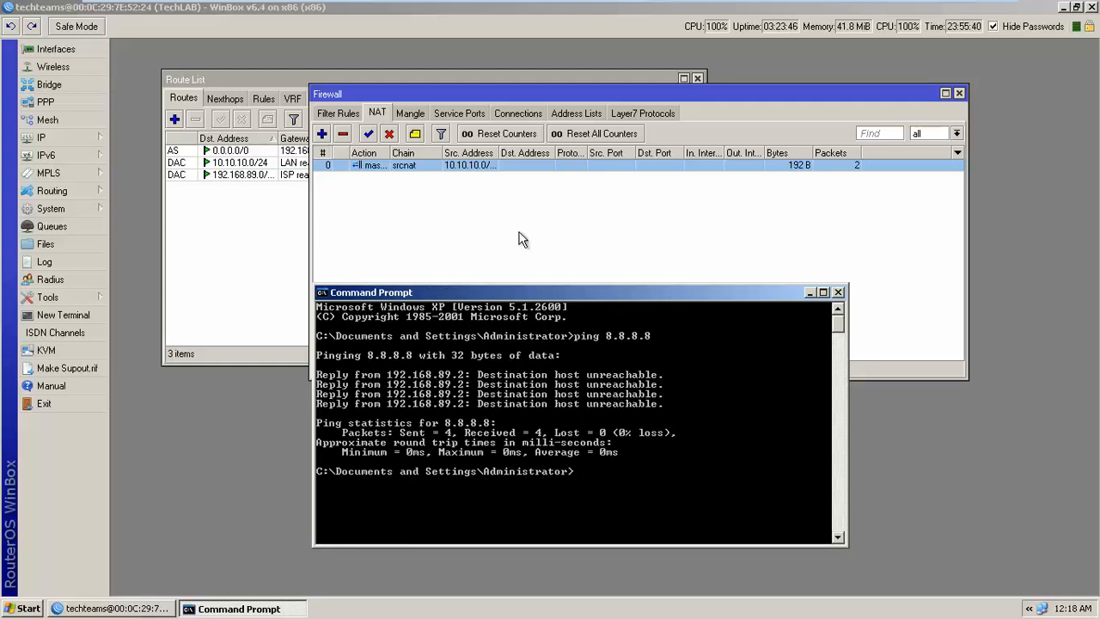
pyautogui.press('Up')
pyautogui.press('Return')
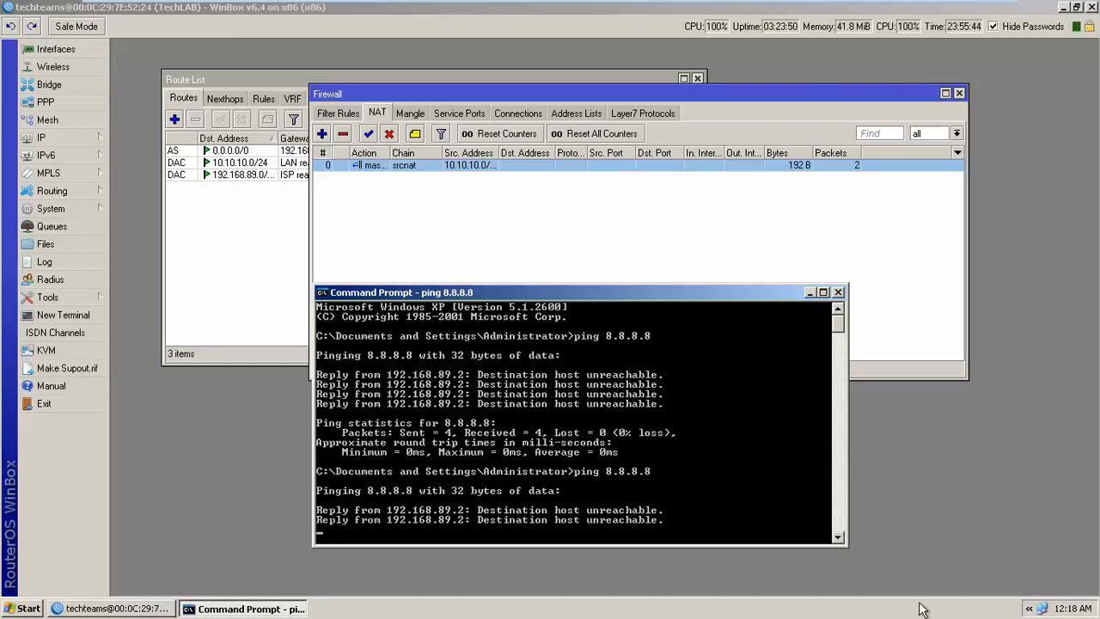
pyautogui.moveTo(844, 3)
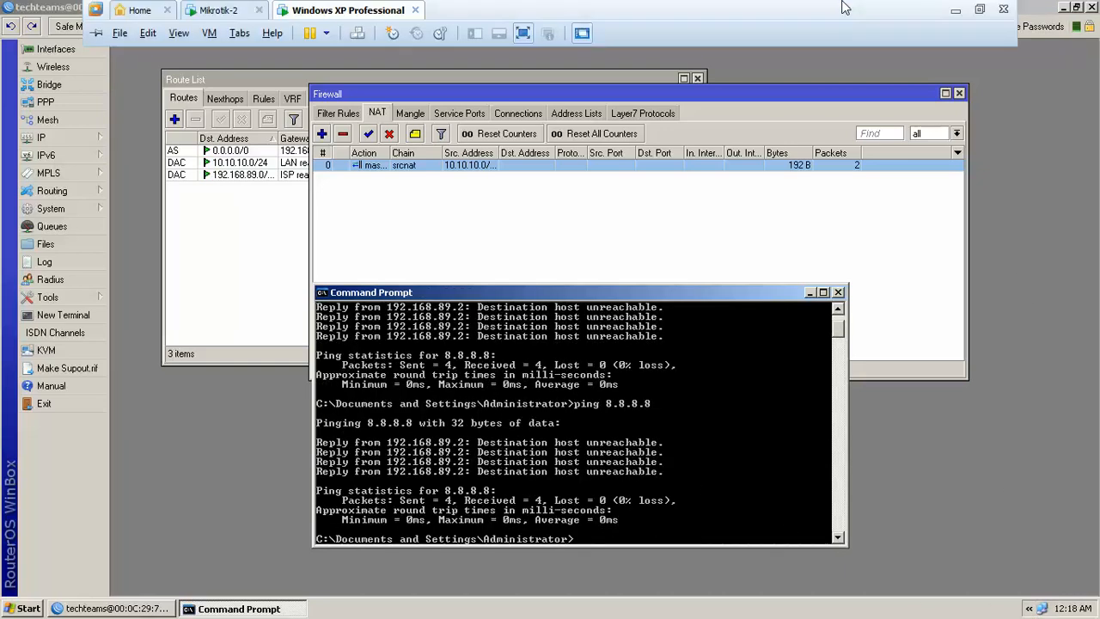
pyautogui.click(954, 12)
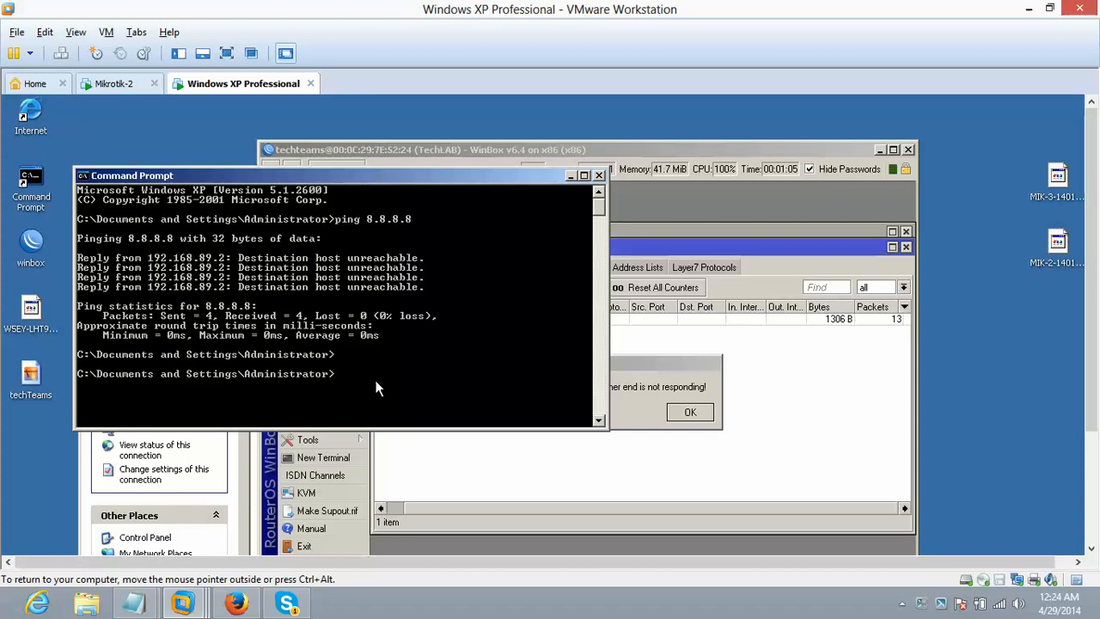
# - Rerun ping 8.8.8.8 successfully and dismiss WinBox's connection error
pyautogui.press('Up')
pyautogui.press('Return')
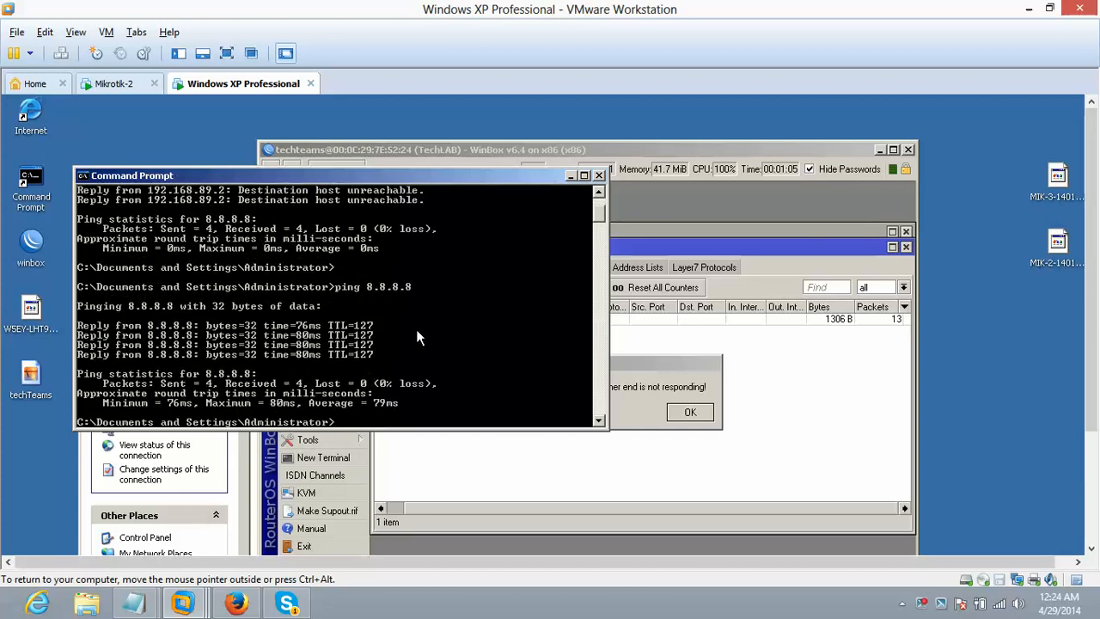
pyautogui.click(675, 384)
pyautogui.click(690, 414)
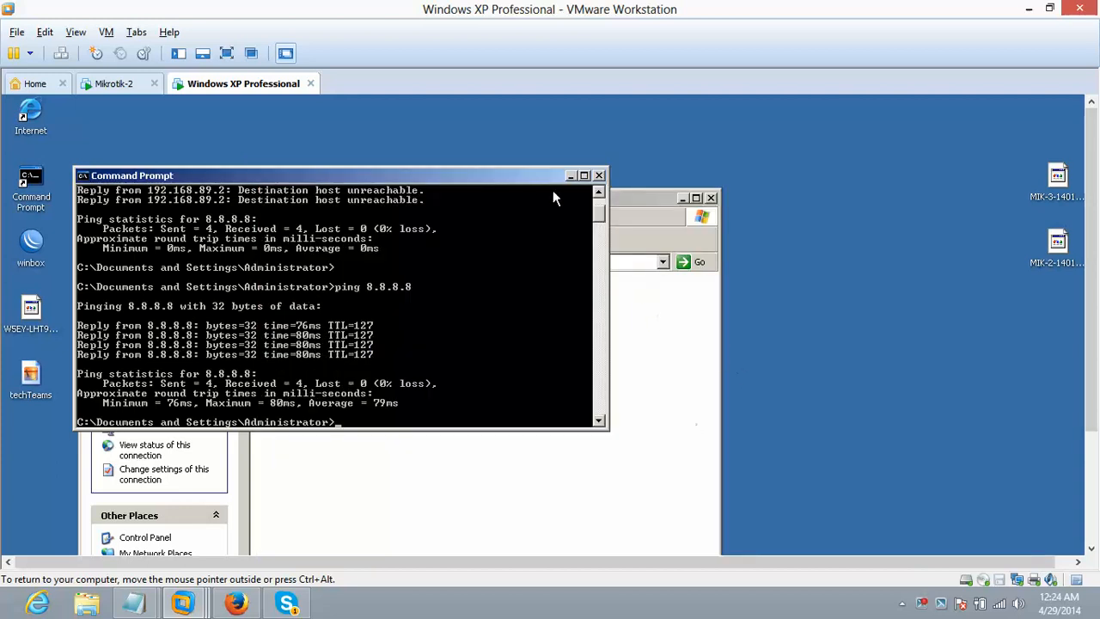
# - Move the Command Prompt aside and select the WinBox desktop icon
pyautogui.moveTo(532, 179); pyautogui.dragTo(712, 132)
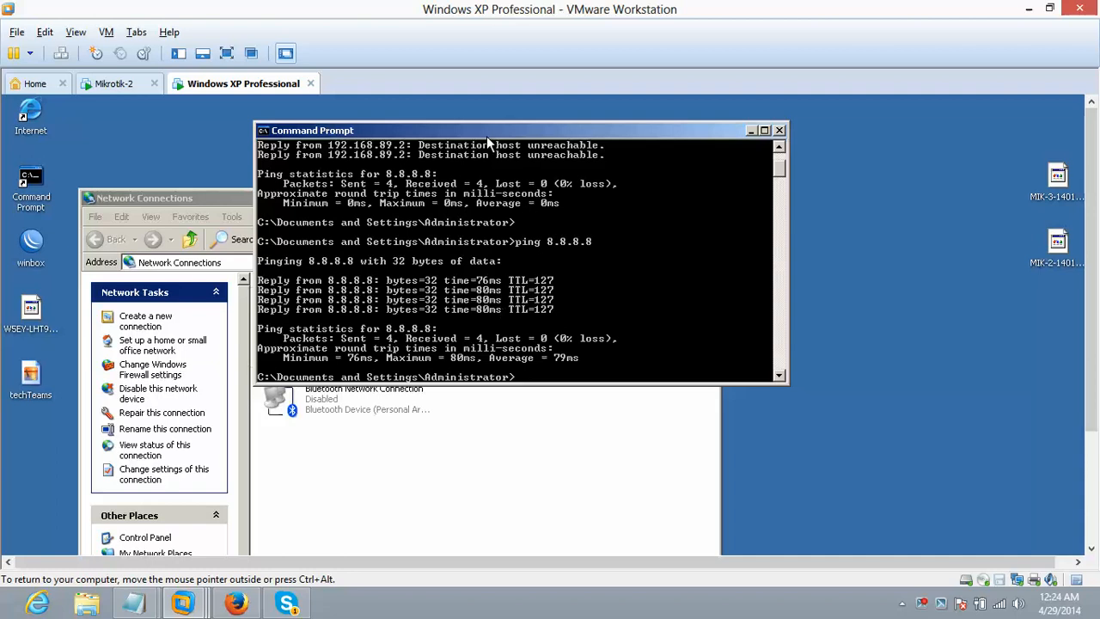
pyautogui.moveTo(490, 130); pyautogui.dragTo(586, 152)
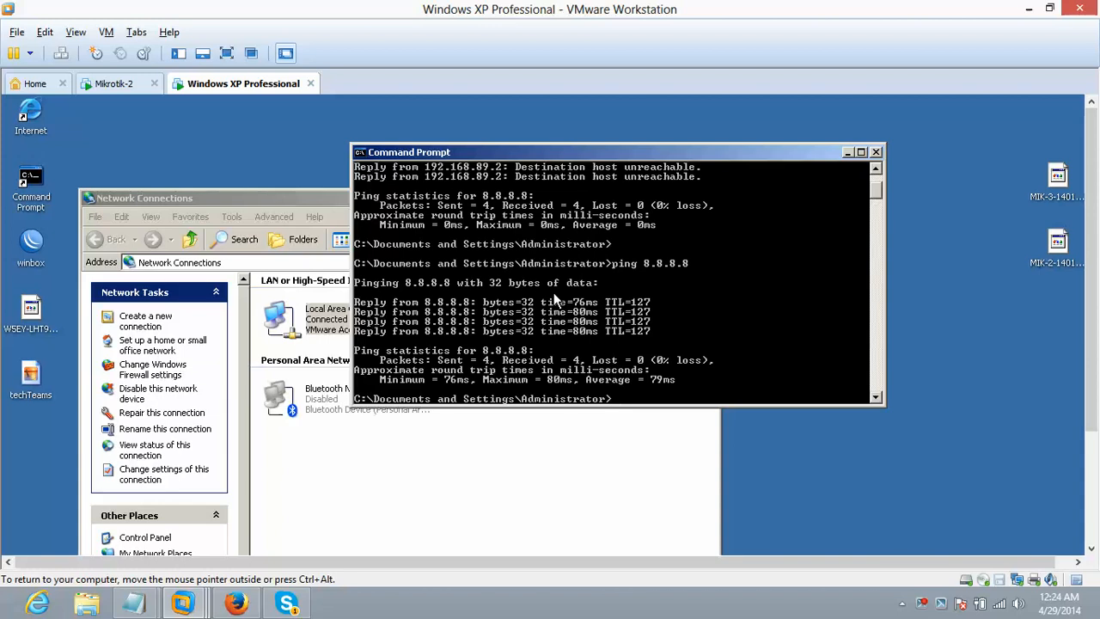
pyautogui.click(30, 243)
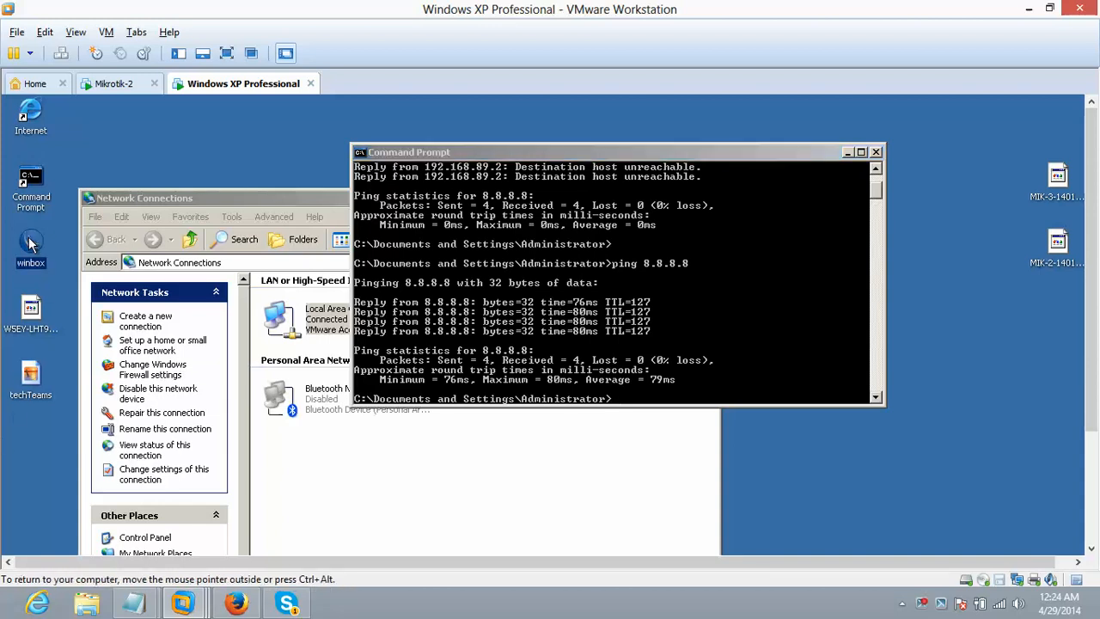
# - Reconnect WinBox to the TechLAB router and show Firewall NAT, where masquerade counts 1498 B and 15 packets
pyautogui.click(381, 221)
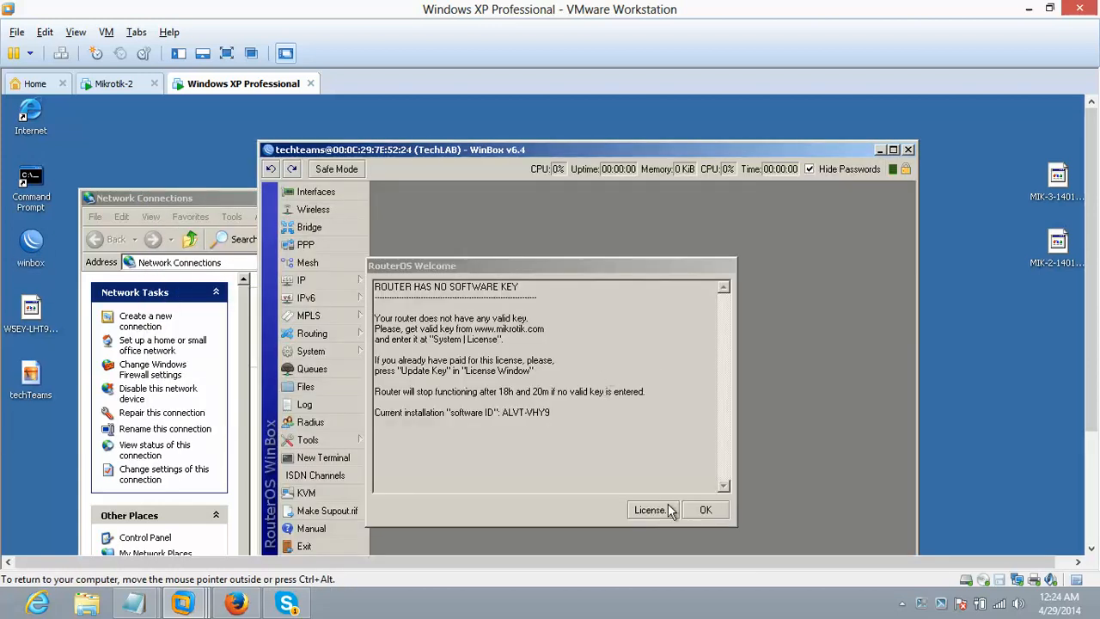
pyautogui.click(697, 507)
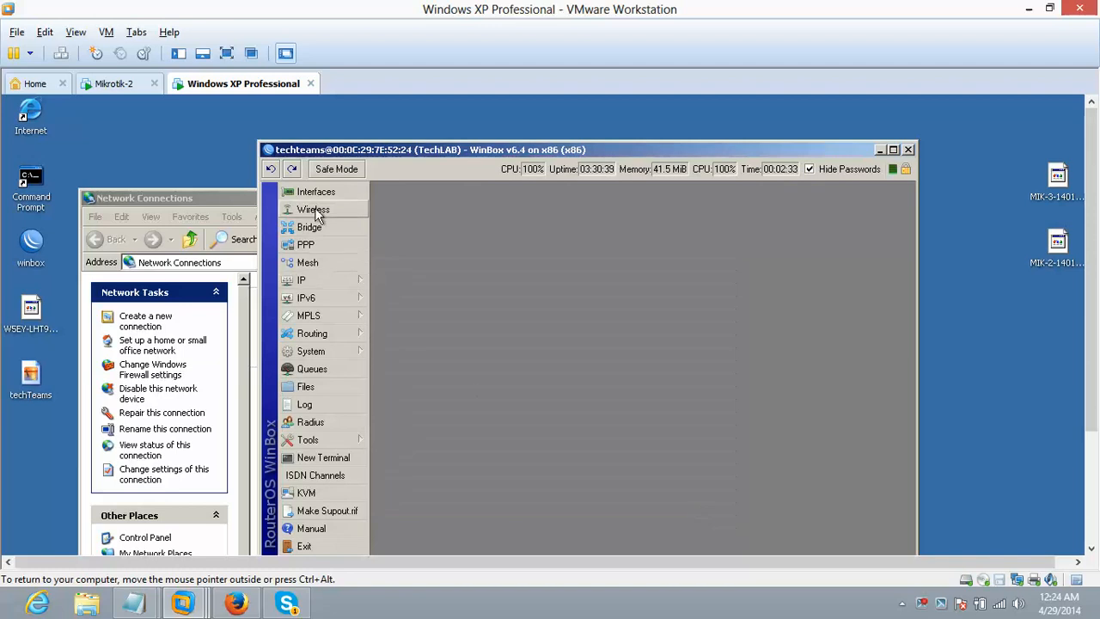
pyautogui.click(317, 281)
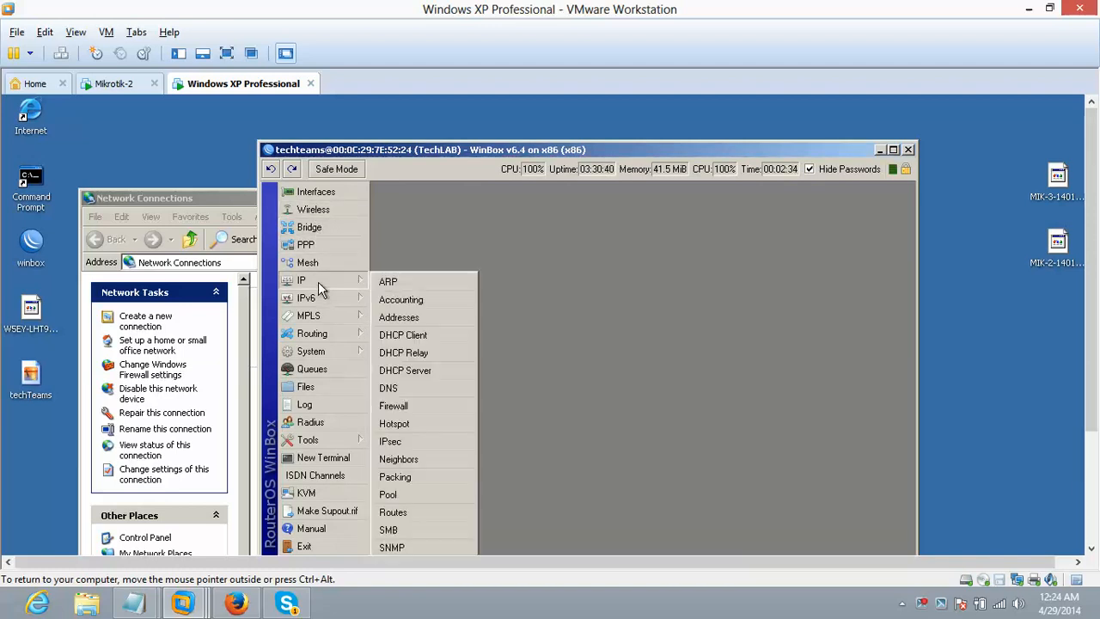
pyautogui.click(404, 406)
pyautogui.click(440, 252)
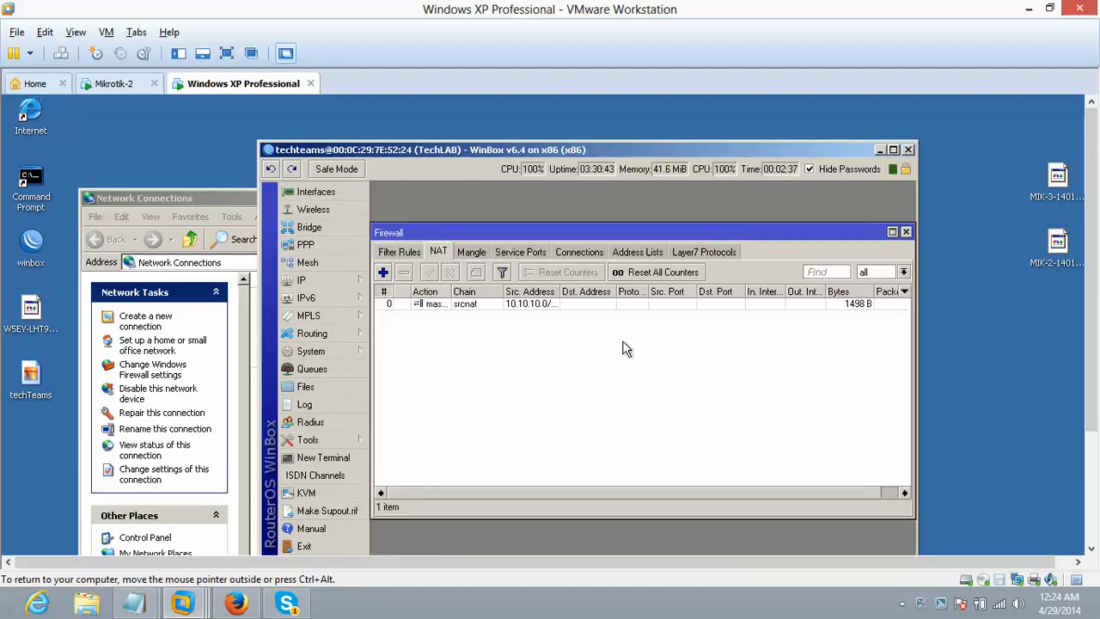
pyautogui.moveTo(715, 492); pyautogui.dragTo(809, 491)
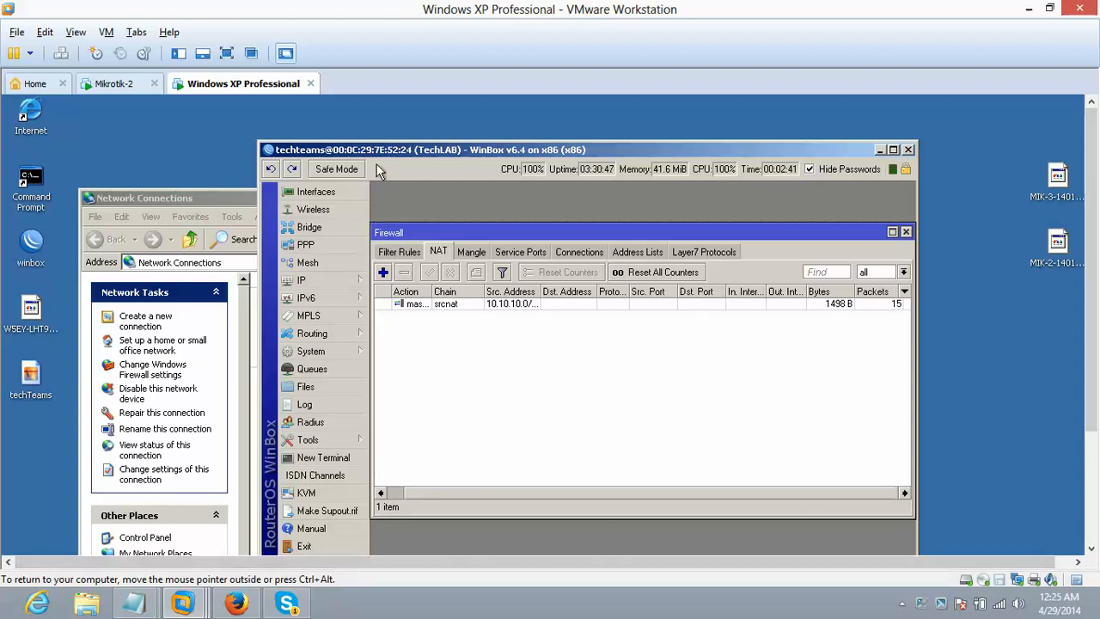
pyautogui.moveTo(378, 155); pyautogui.dragTo(160, 188)
# - Arrange Command Prompt beside the NAT list to confirm 8.8.8.8 replies again
pyautogui.click(804, 263)
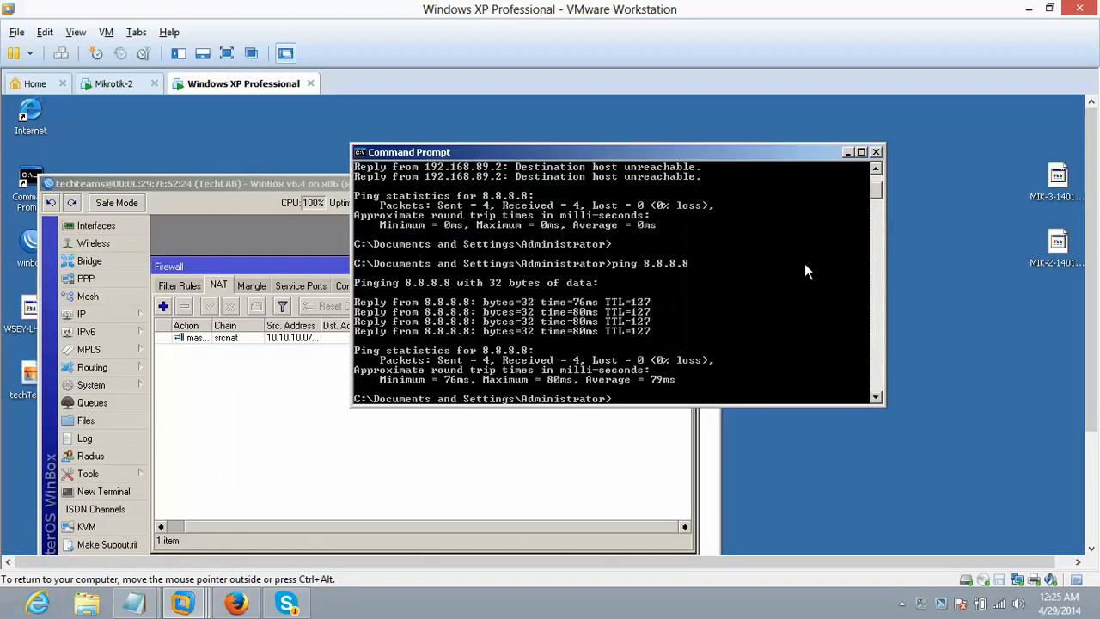
pyautogui.moveTo(719, 163); pyautogui.dragTo(789, 375)
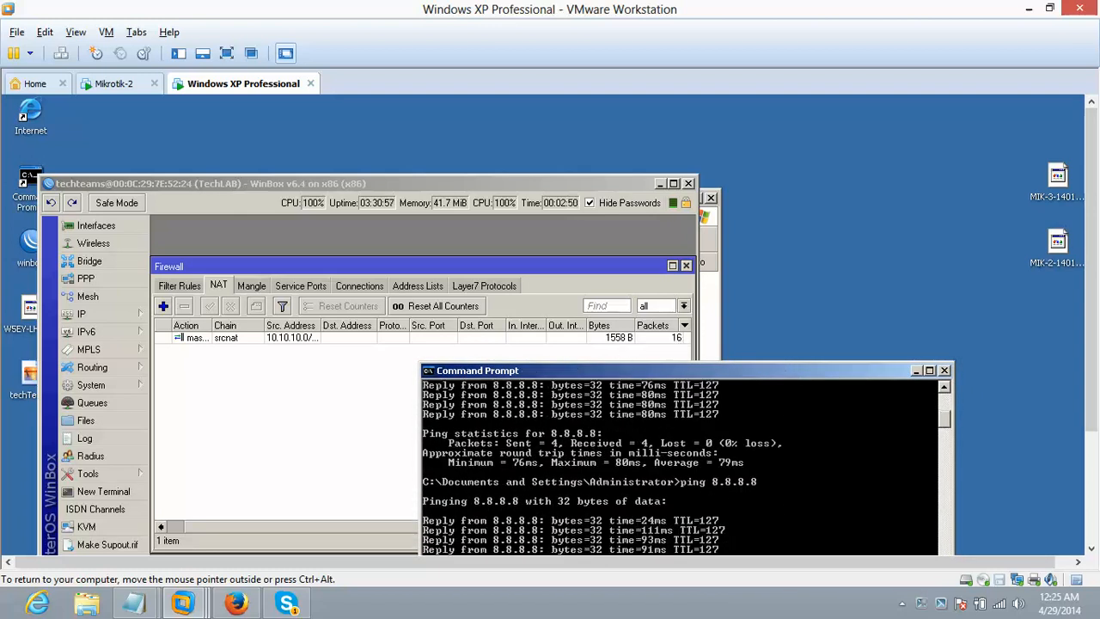
pyautogui.moveTo(621, 369); pyautogui.dragTo(689, 118)
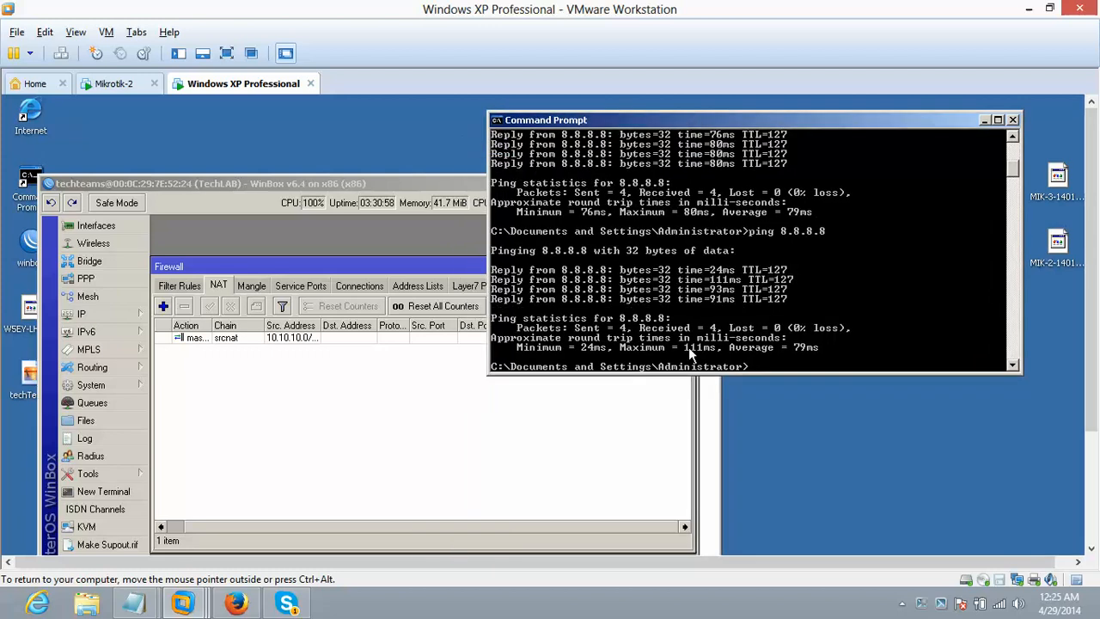
# - Close Command Prompt and reposition WinBox, whose masquerade rule now shows 1690 B and 17 packets
pyautogui.click(1013, 120)
pyautogui.moveTo(621, 183); pyautogui.dragTo(897, 122)
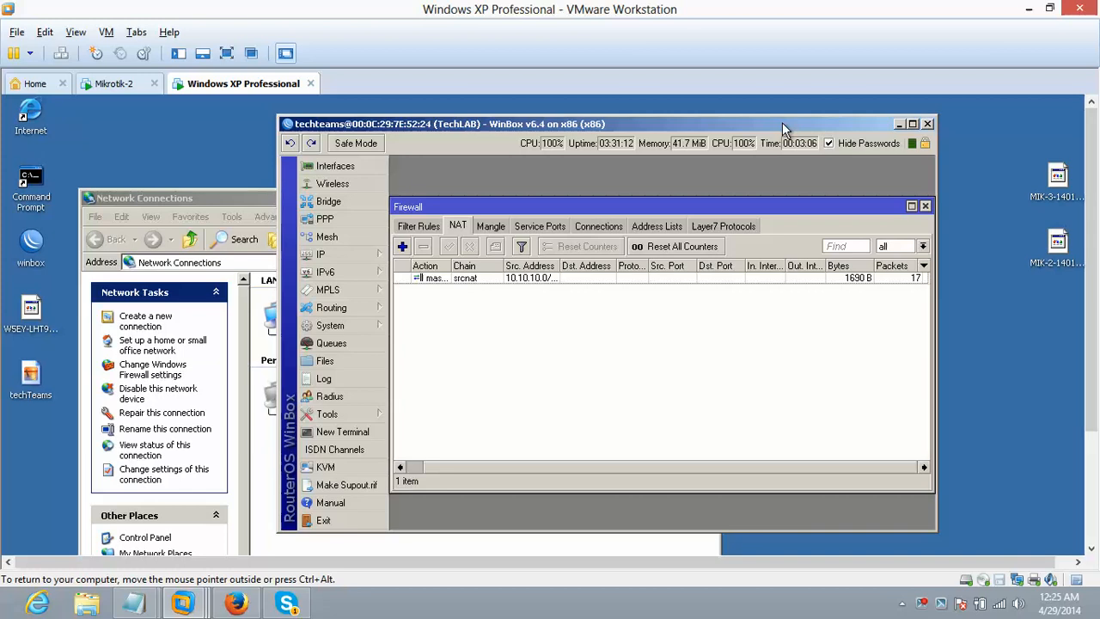
pyautogui.moveTo(625, 122); pyautogui.dragTo(560, 134)
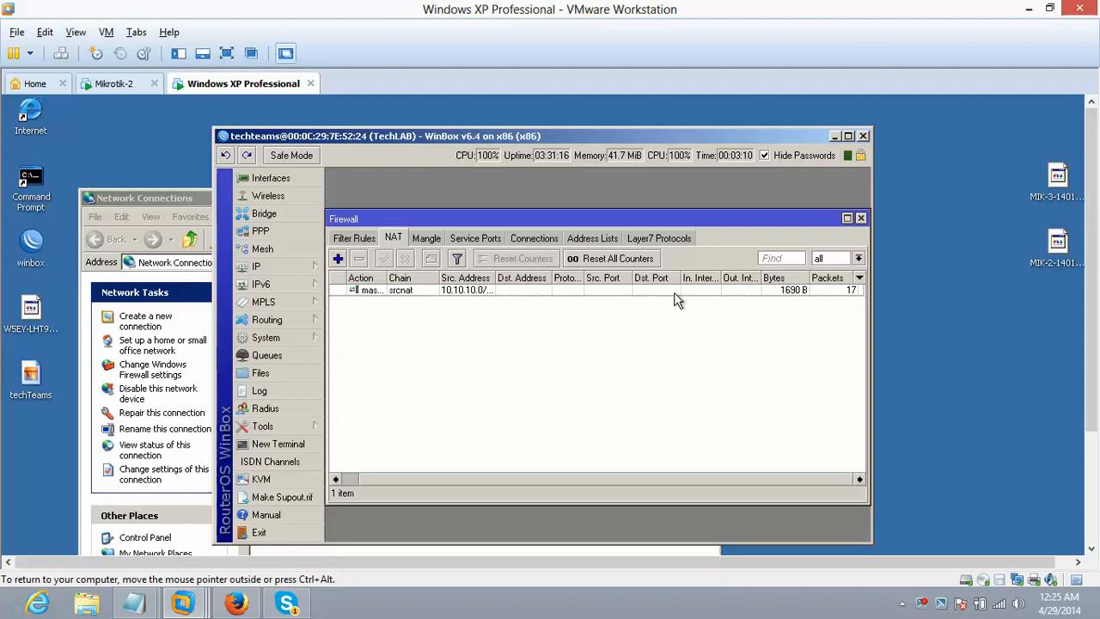